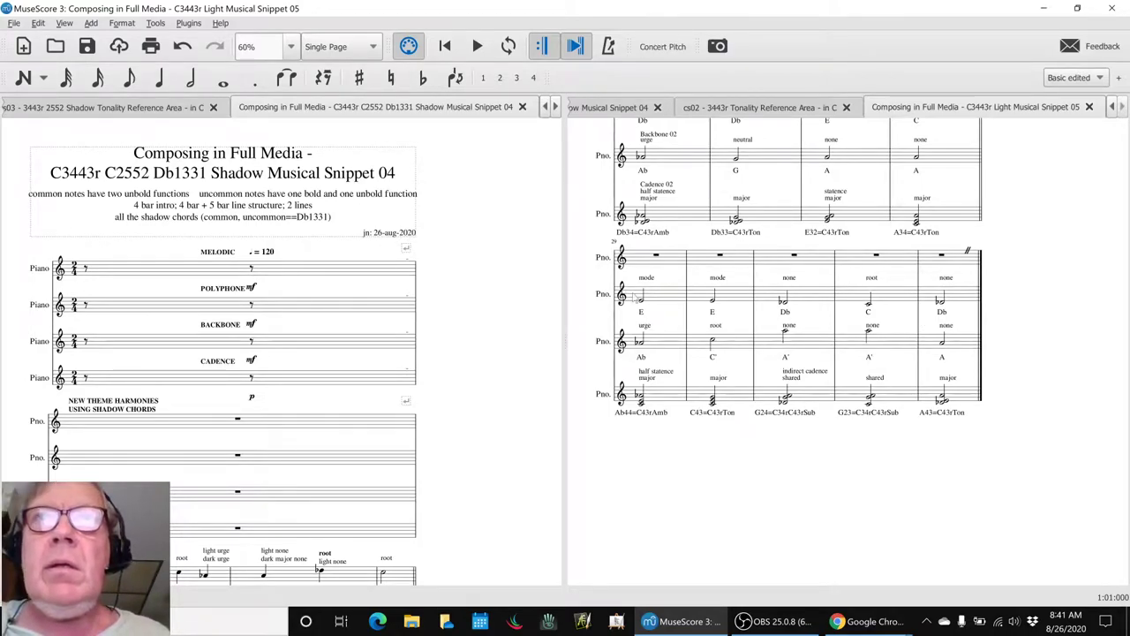
Step: Play Snippet 05 from the measure 30 half note E, then jump back to the score's start
click(656, 300)
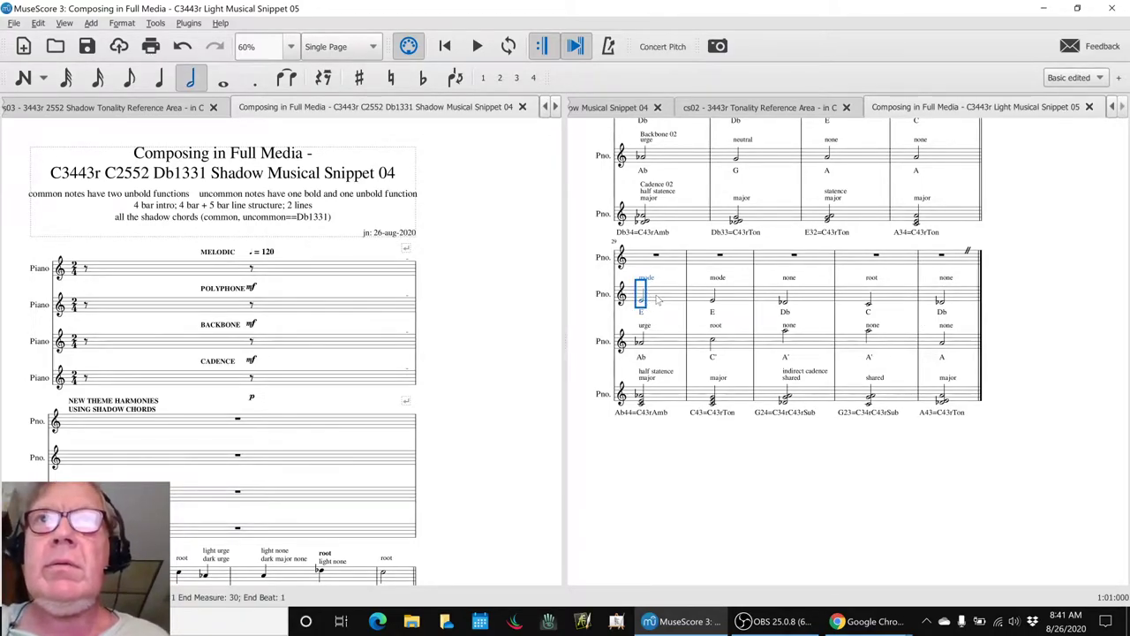
key(space)
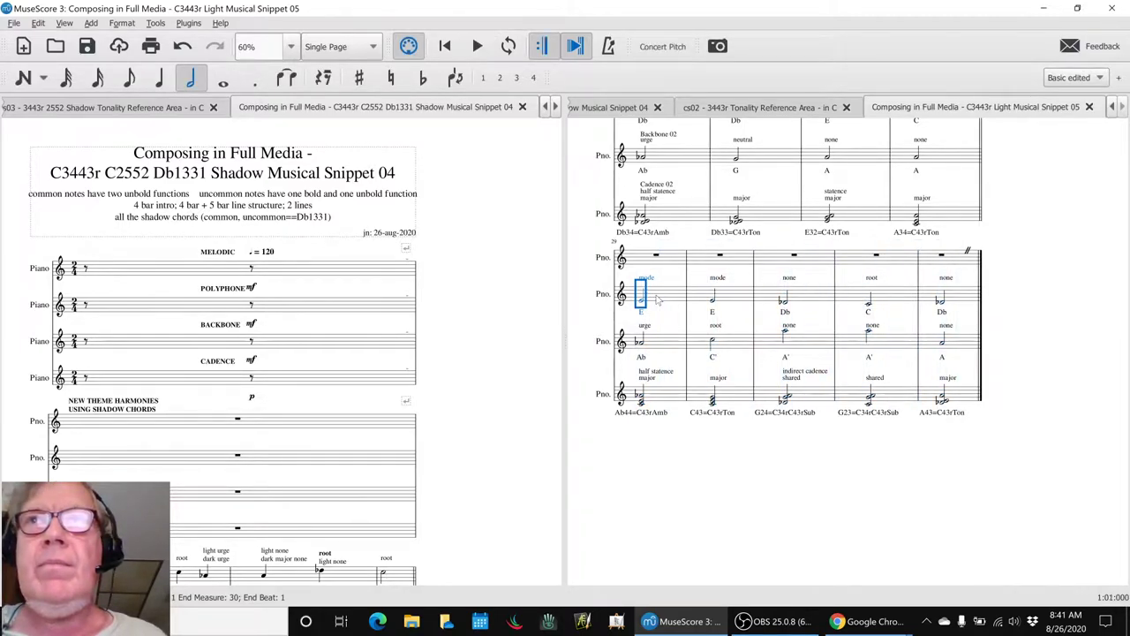
key(ctrl+Home)
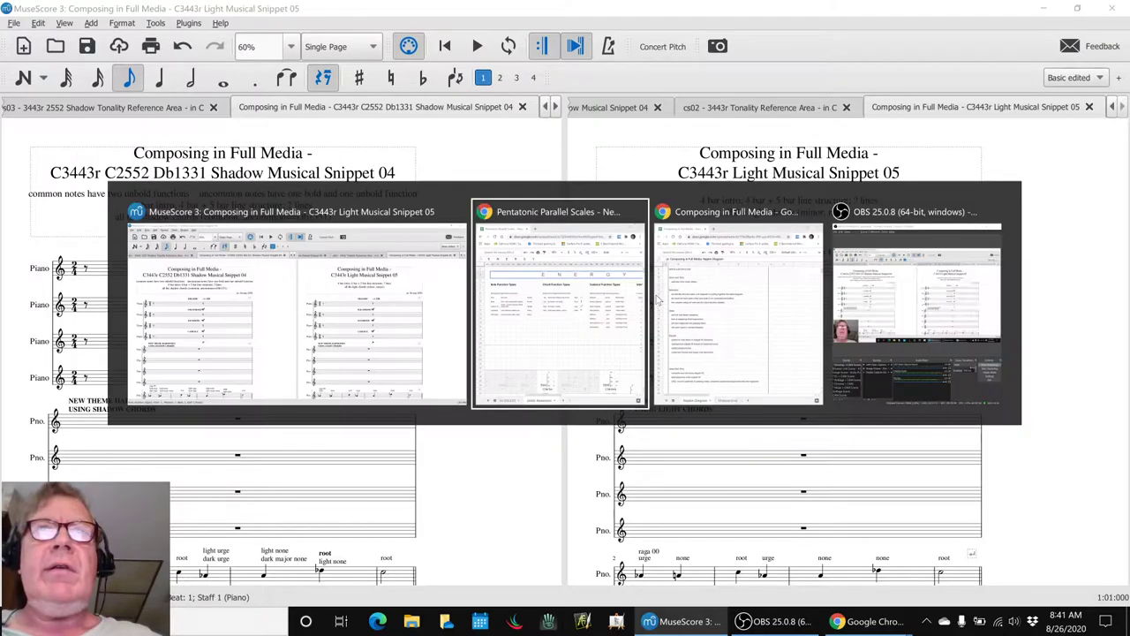
Step: Minimize OBS and switch to the Google Sheets session-notes window
key(alt+Tab)
key(alt+Tab)
key(alt+Tab)
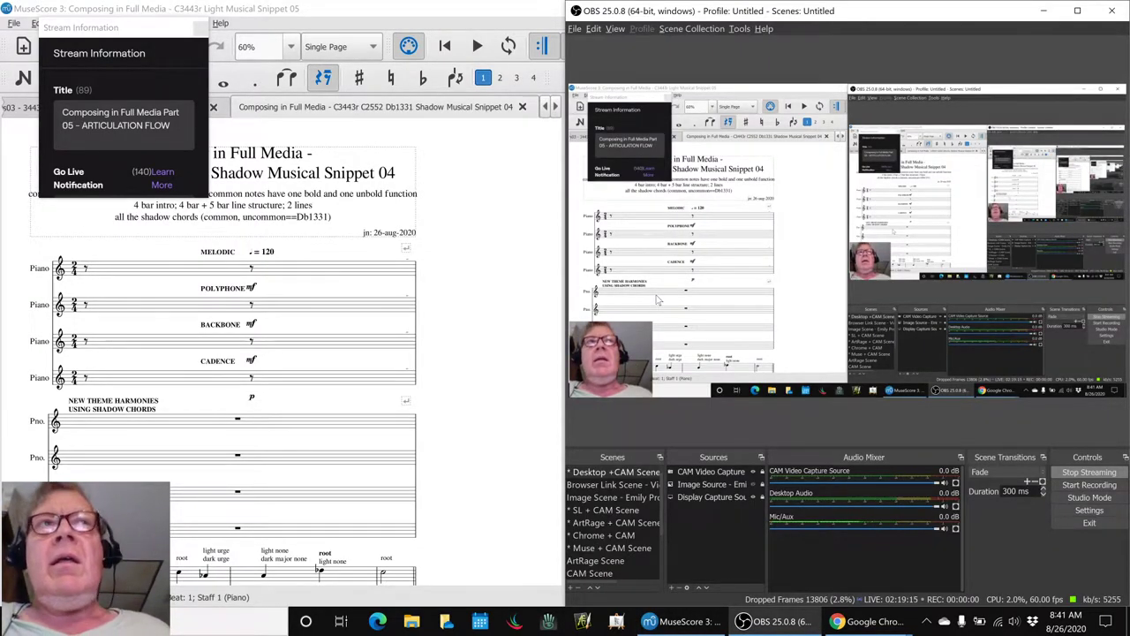
click(743, 622)
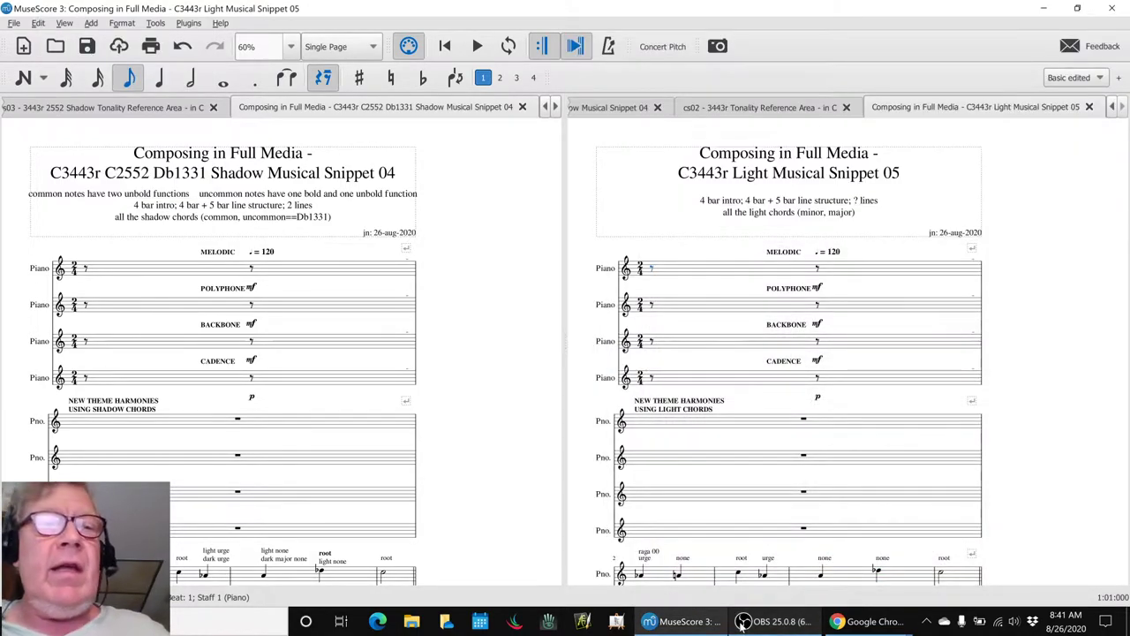
key(alt+Tab)
key(alt+Tab)
key(alt+Tab)
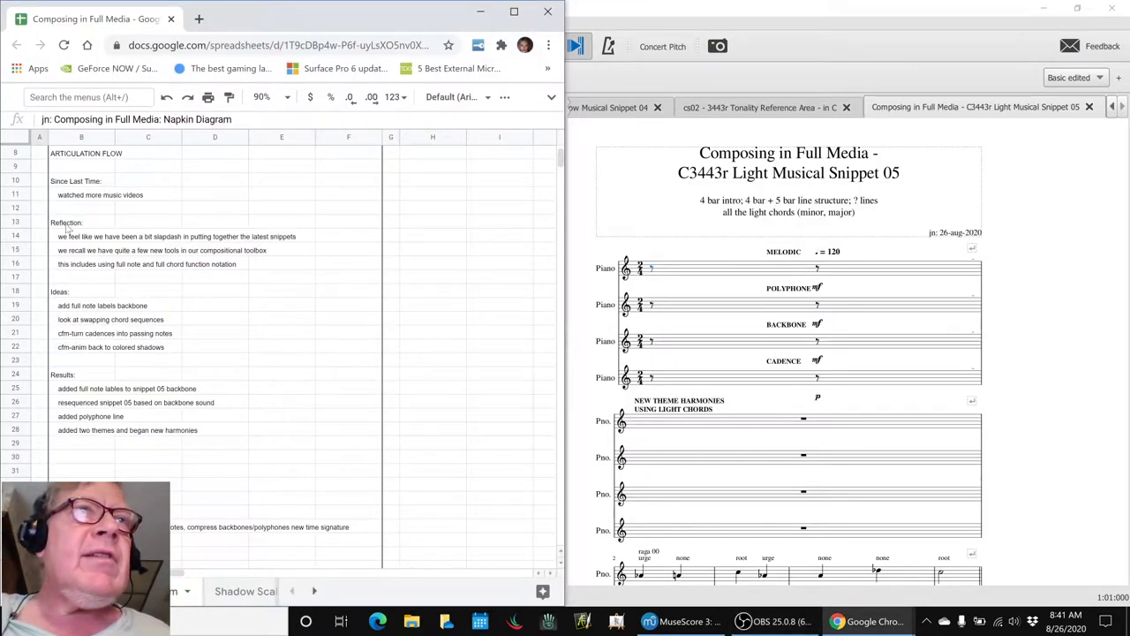
Step: Read the Since Last Time, Reflection and Ideas entries, then switch to the function-types spreadsheet
click(70, 198)
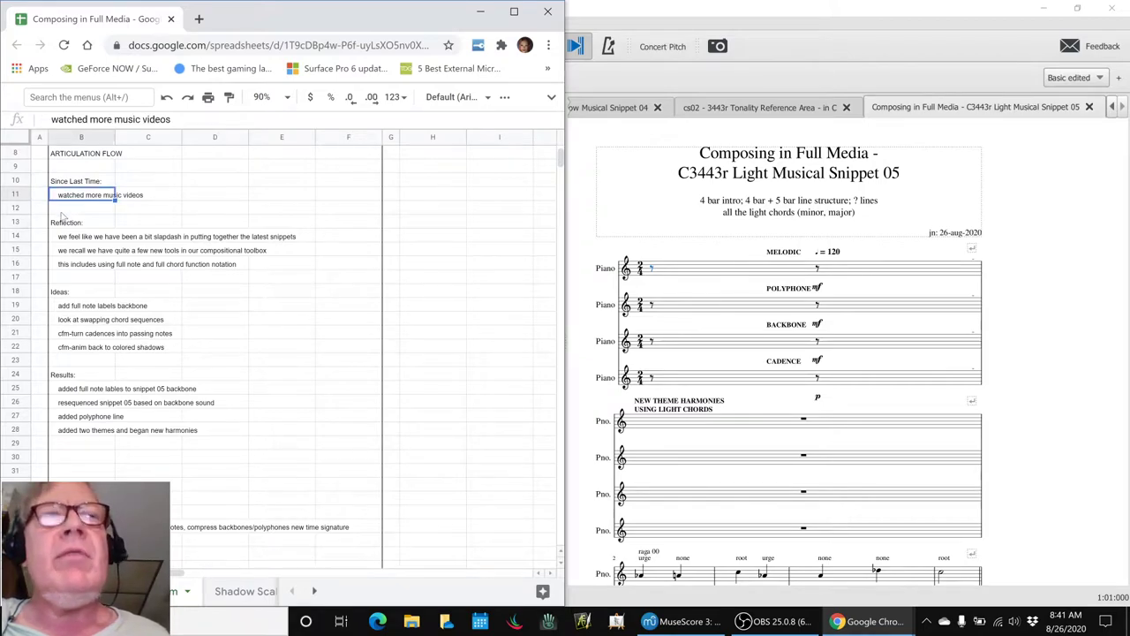
click(63, 240)
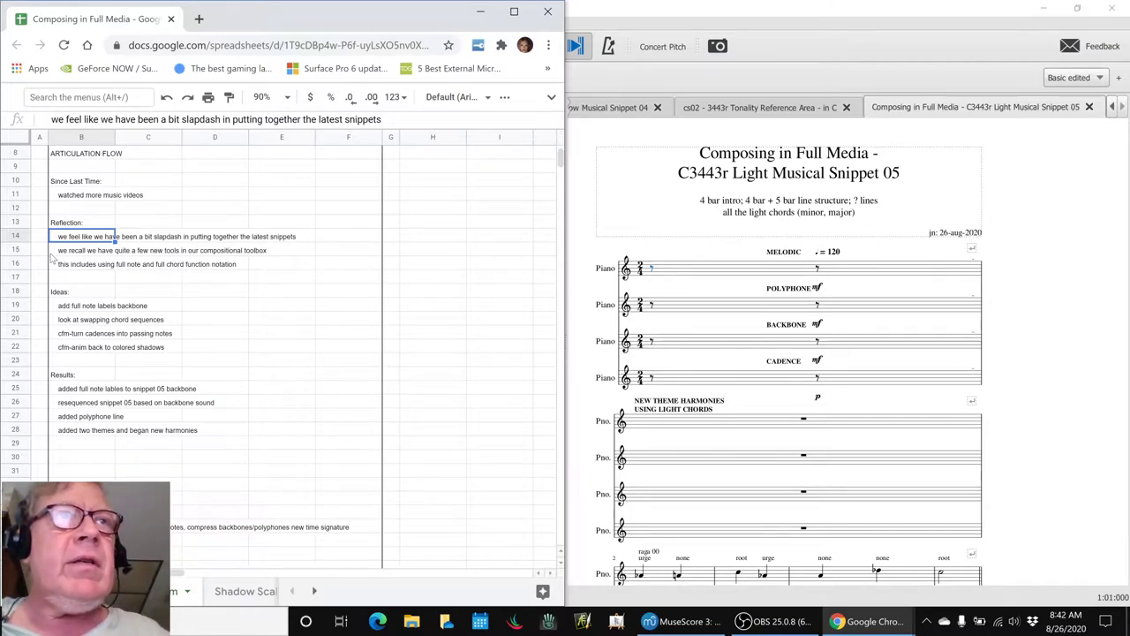
click(85, 269)
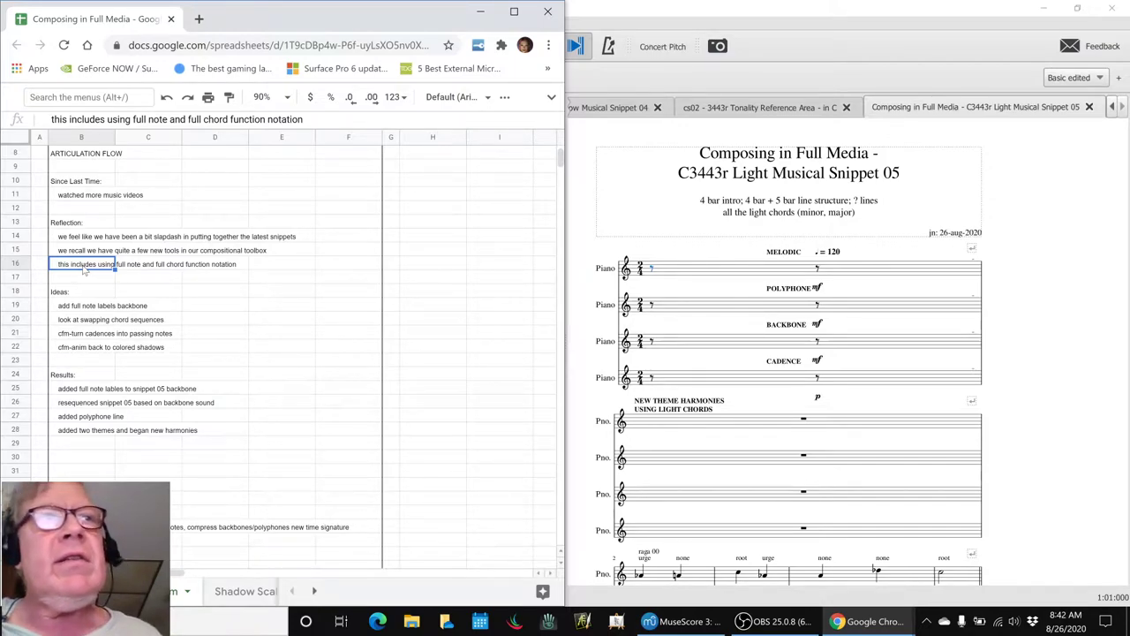
click(82, 305)
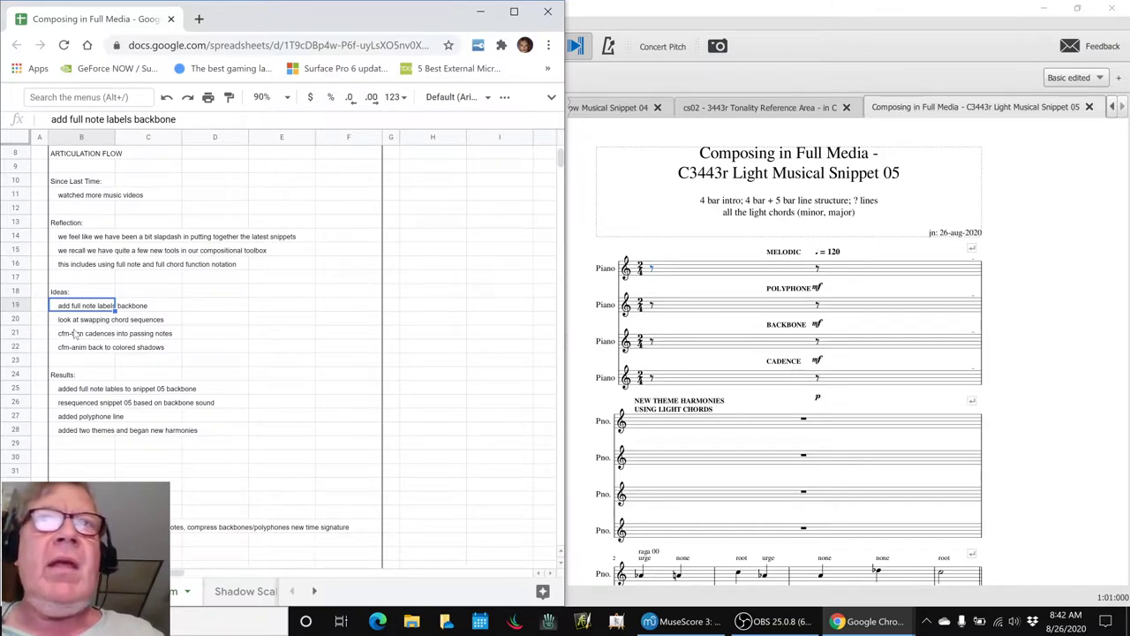
key(alt+Tab)
key(alt+Tab)
key(alt+Tab)
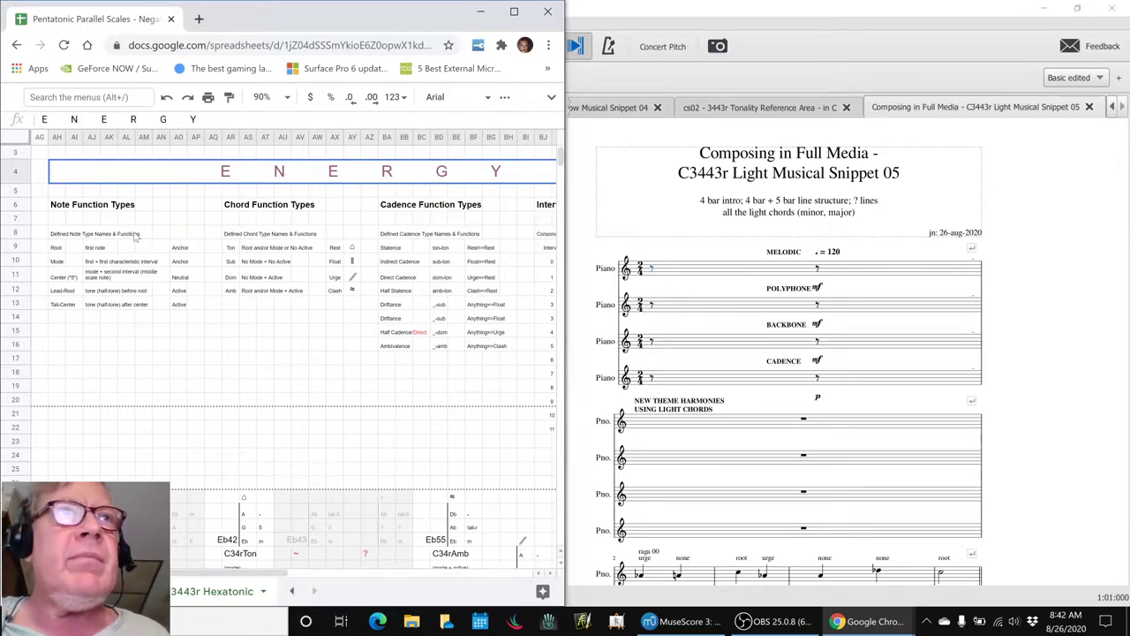
click(77, 208)
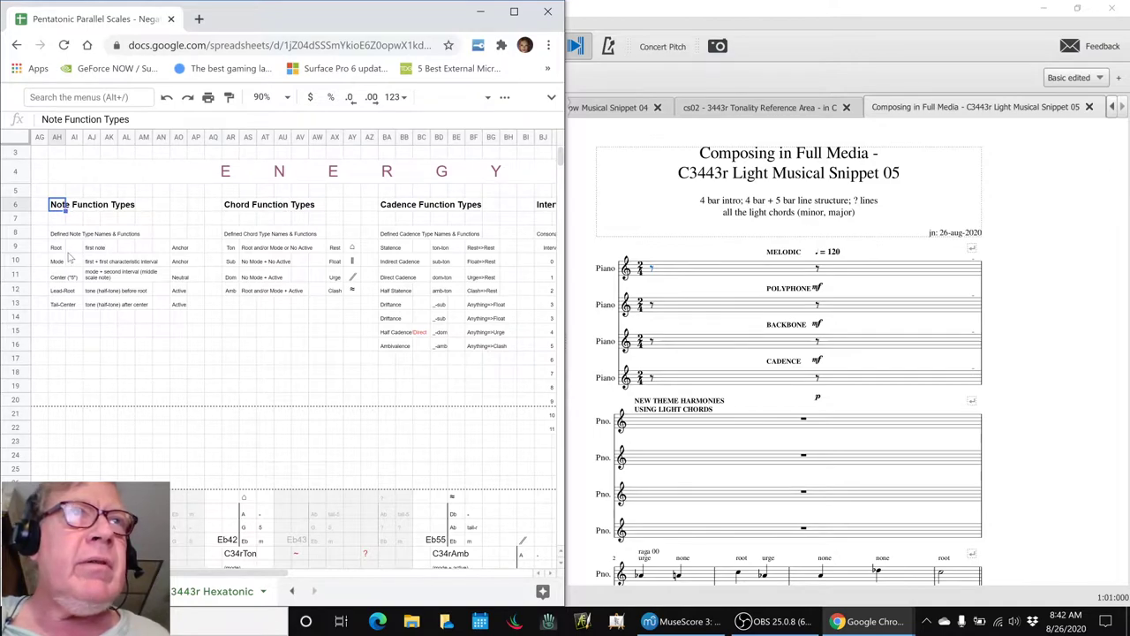
click(60, 250)
click(56, 265)
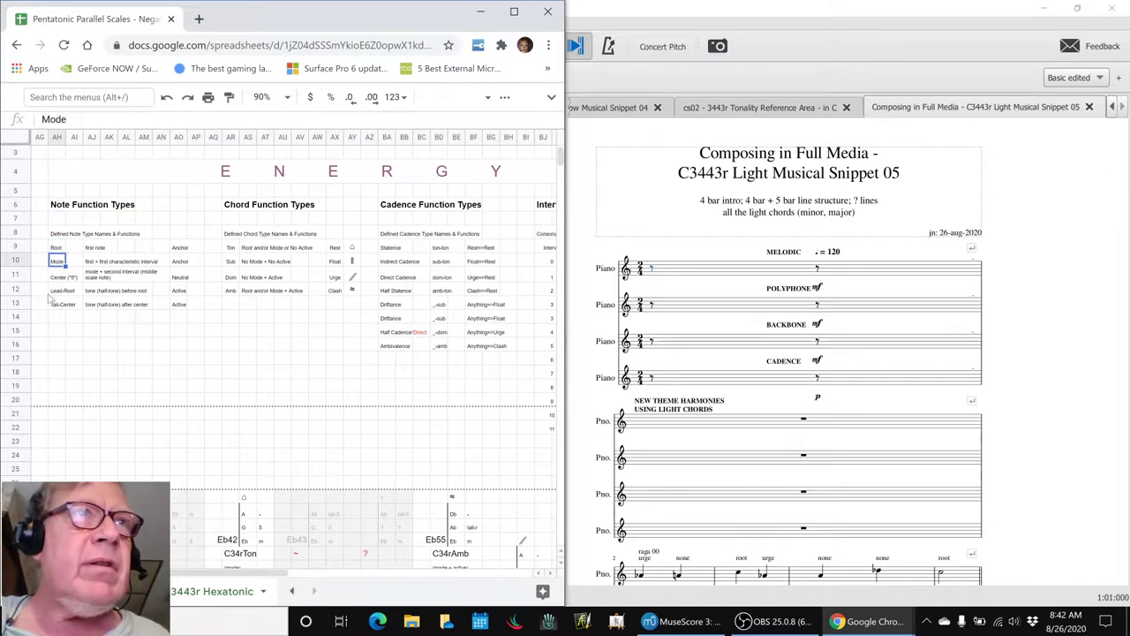
click(55, 278)
click(55, 291)
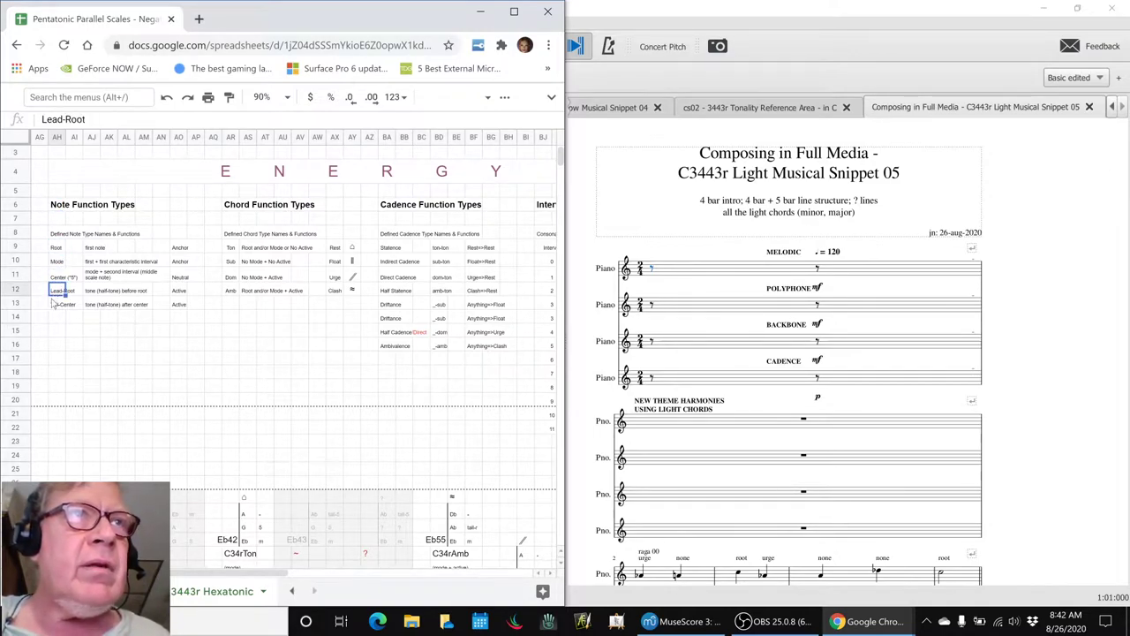
click(54, 305)
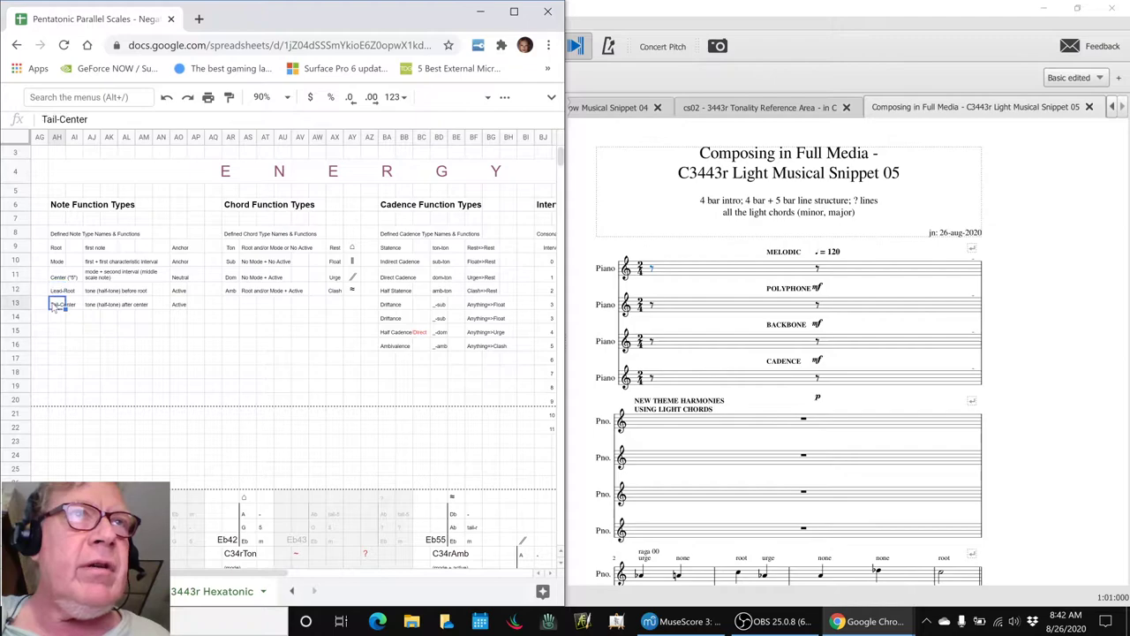
click(230, 205)
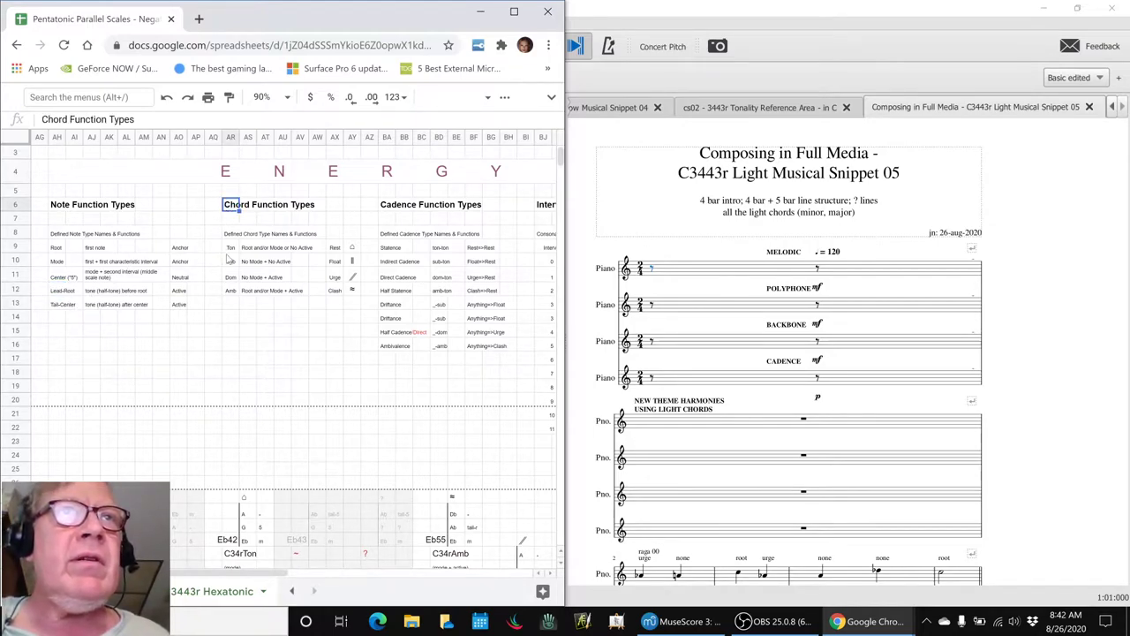
click(231, 252)
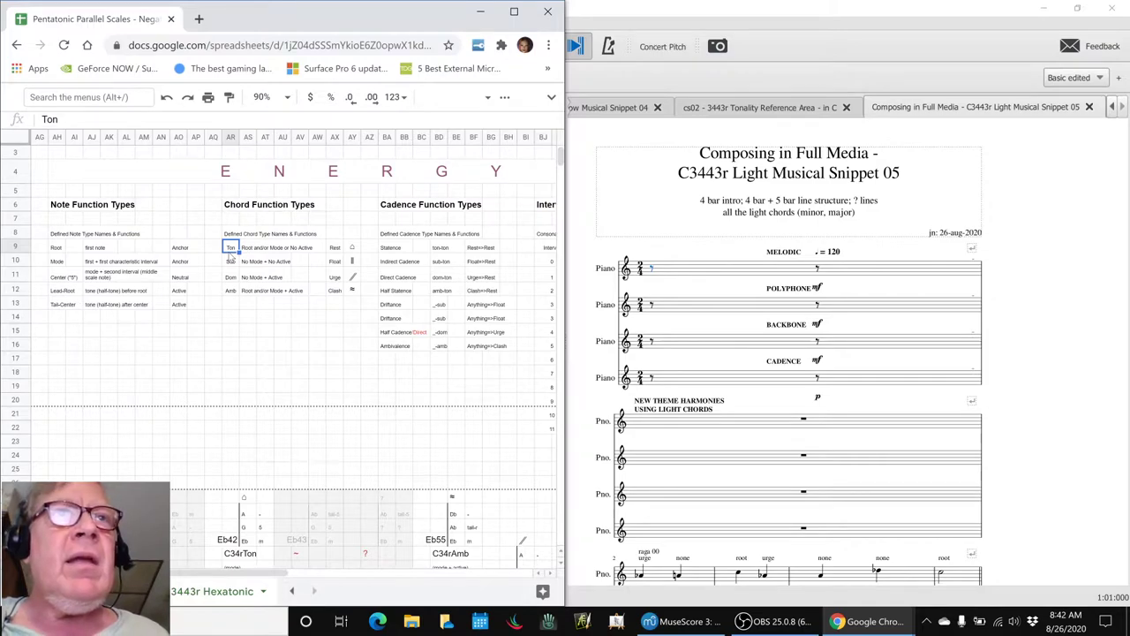
click(230, 297)
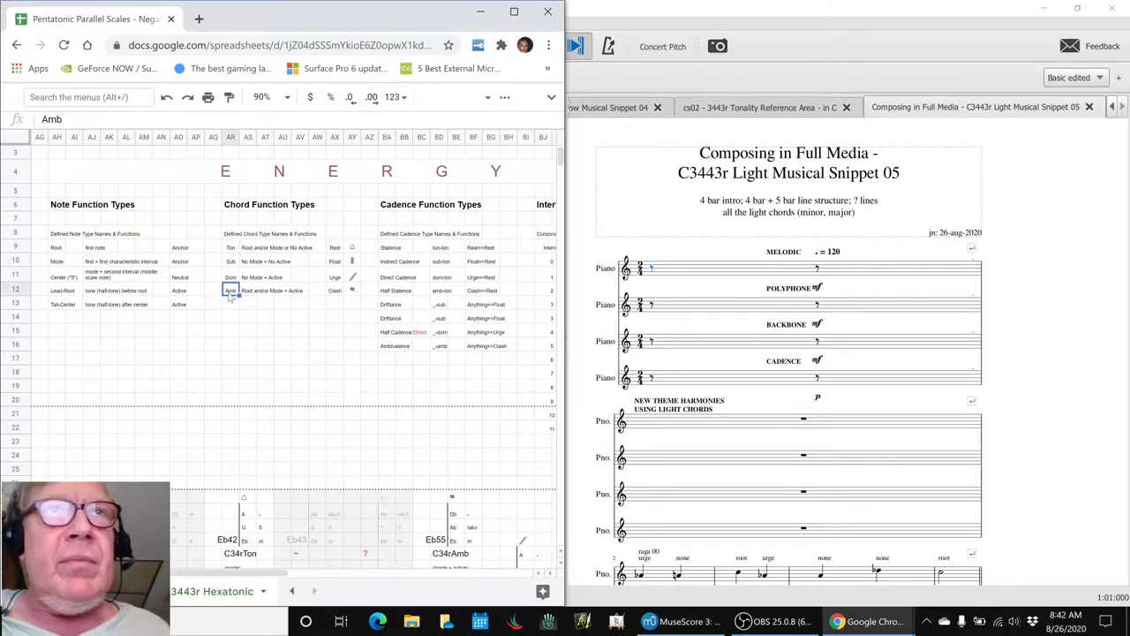
click(336, 292)
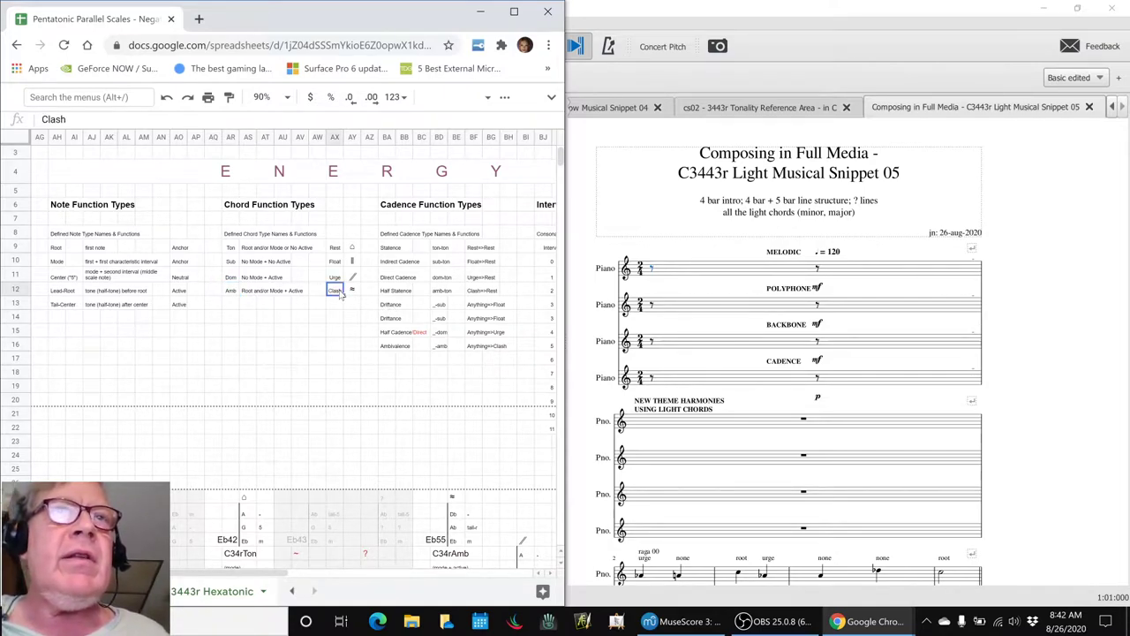
click(336, 262)
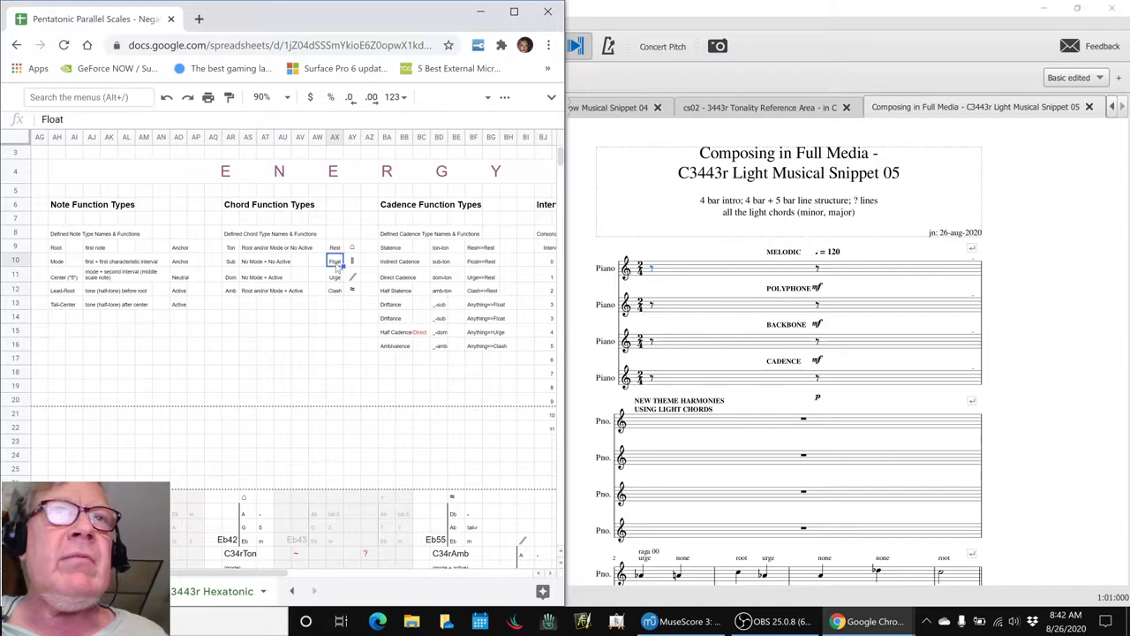
click(245, 262)
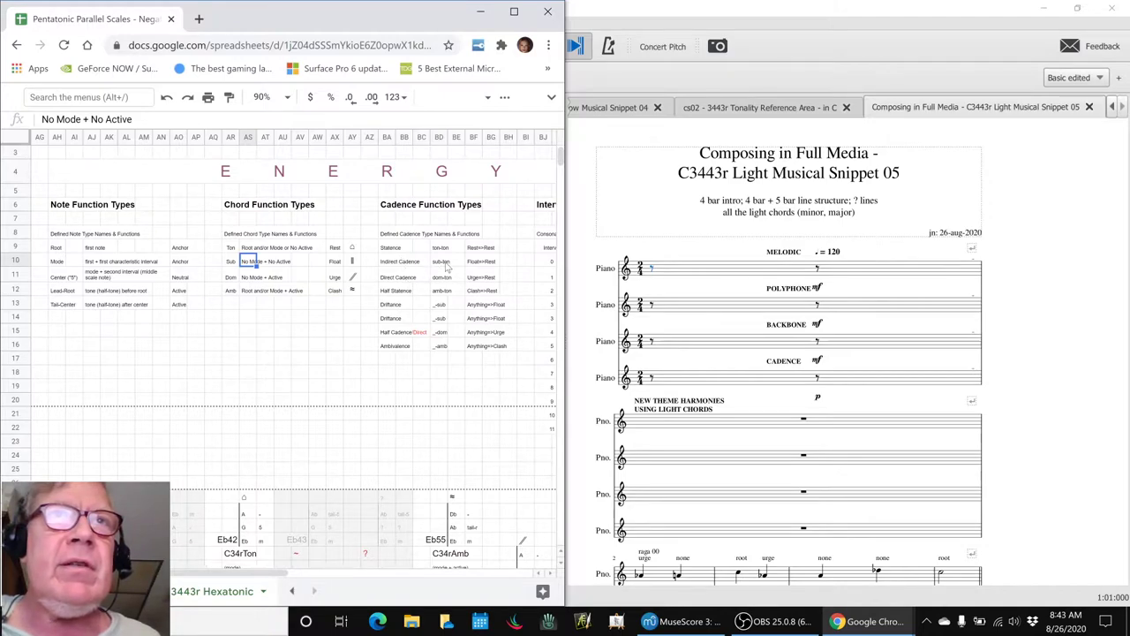
Step: Check the Indirect Cadence row's sub-ton pattern and Float=>Rest energy, then return to MuseScore
click(412, 263)
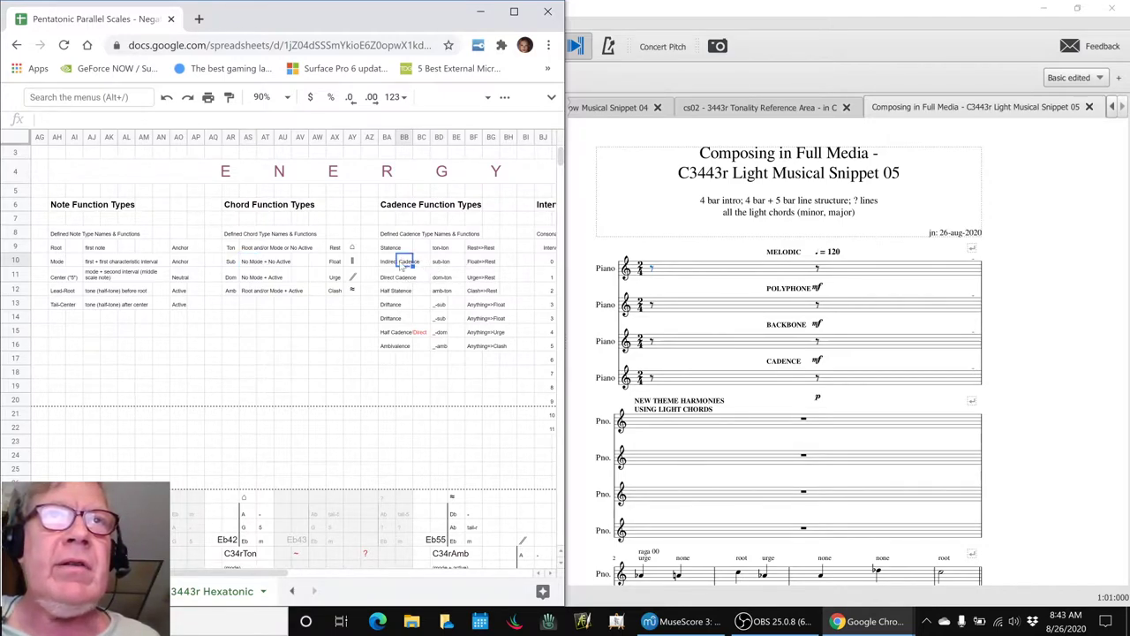
click(390, 263)
click(446, 264)
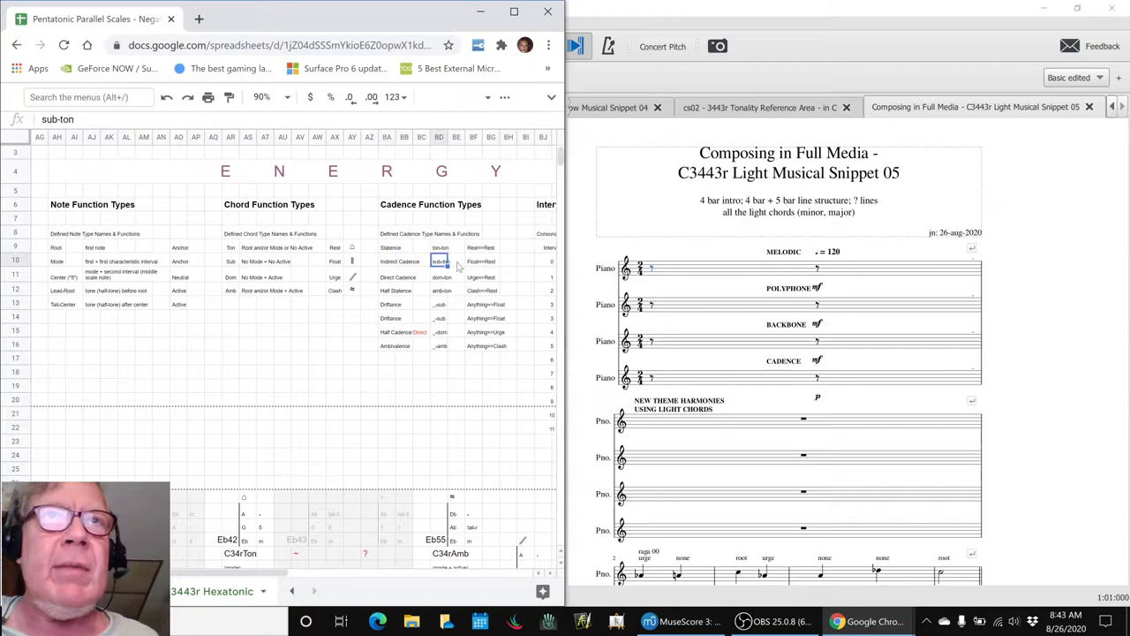
click(478, 265)
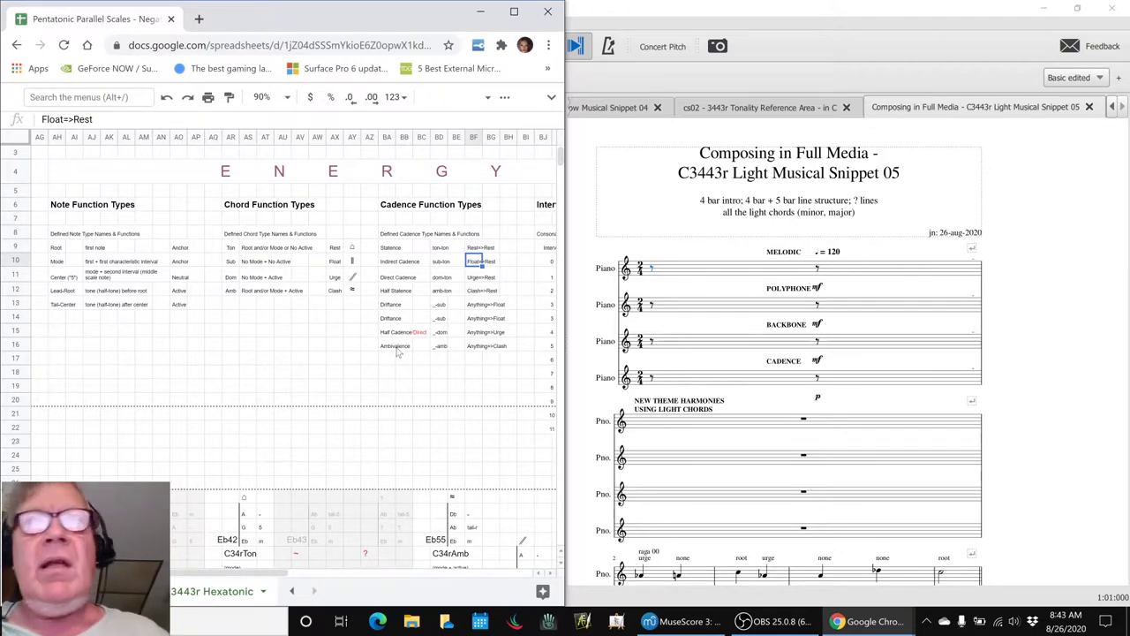
click(1102, 346)
scroll(1092, 338, down, 1)
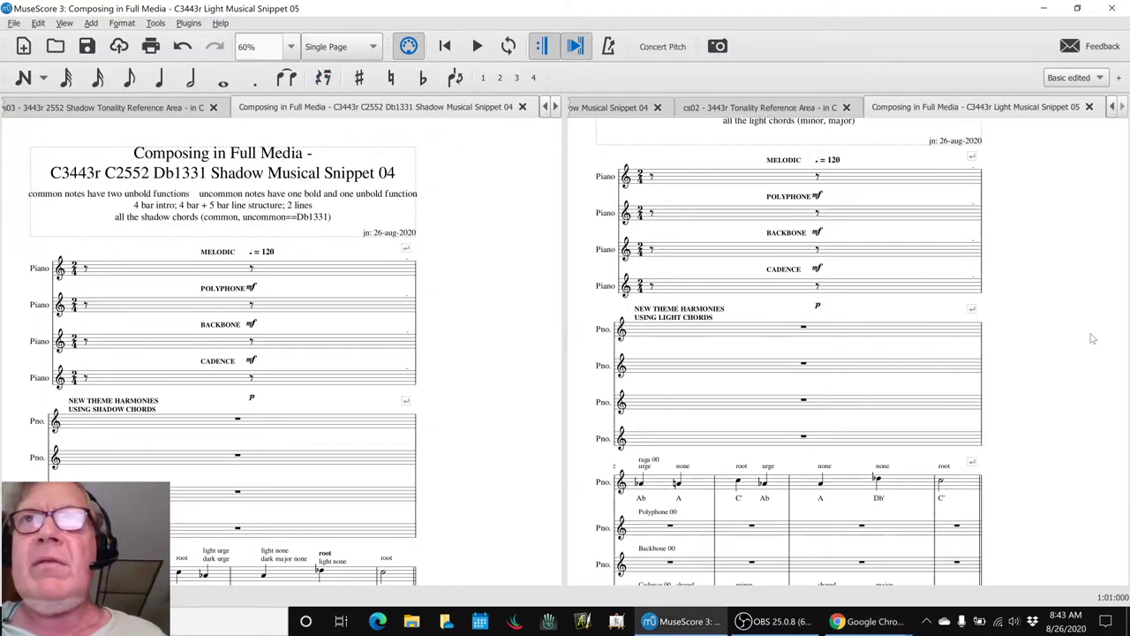
scroll(1092, 338, down, 3)
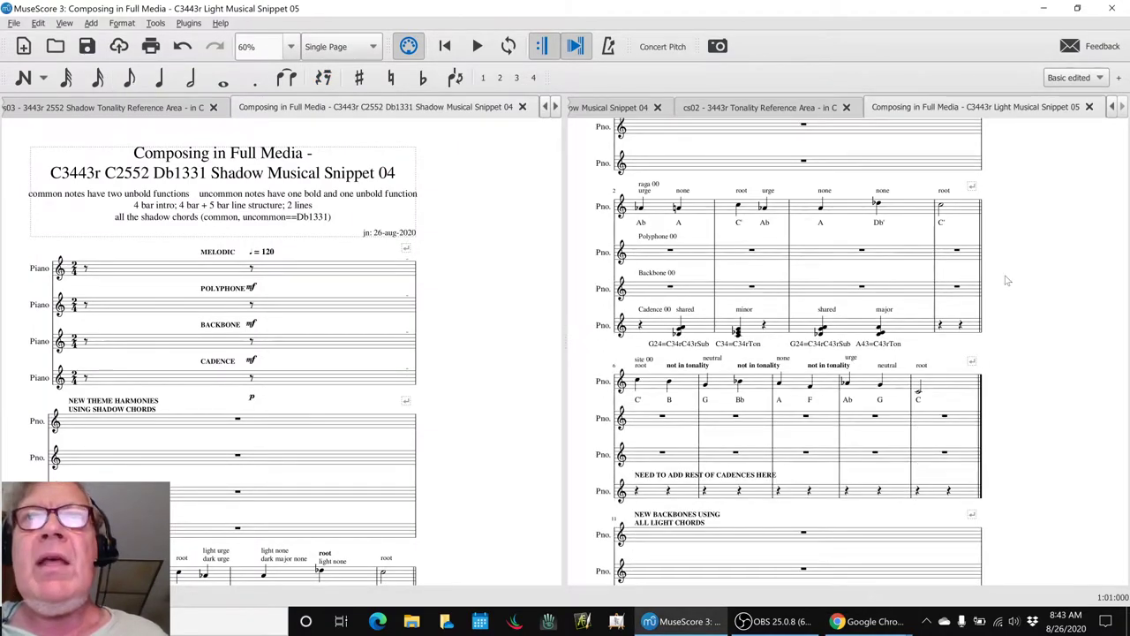
scroll(733, 255, down, 2)
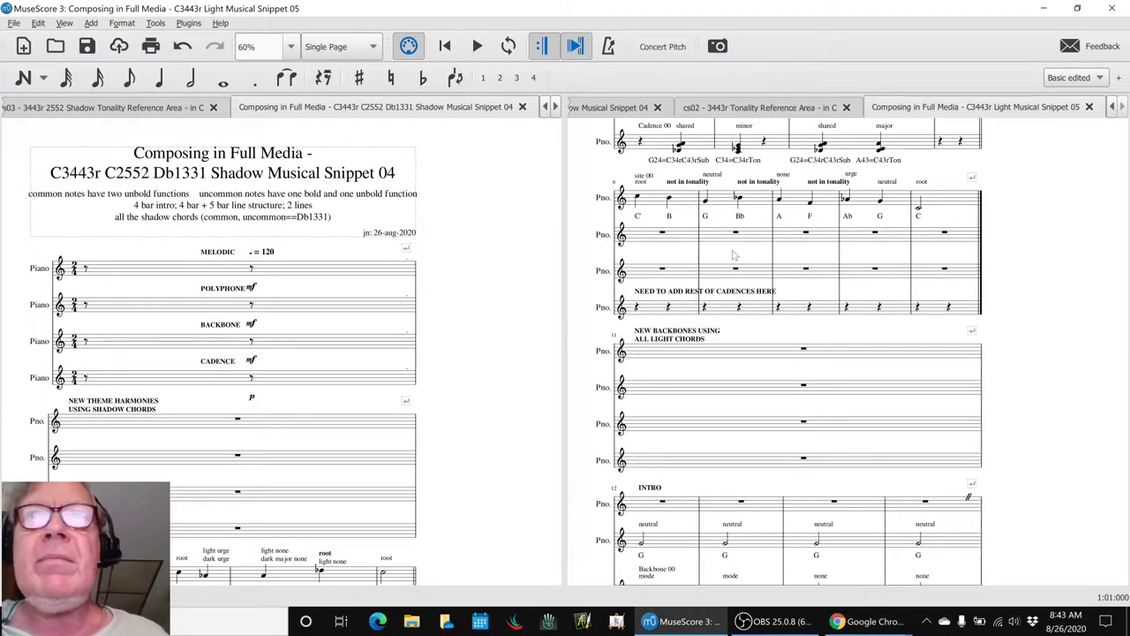
scroll(733, 255, down, 3)
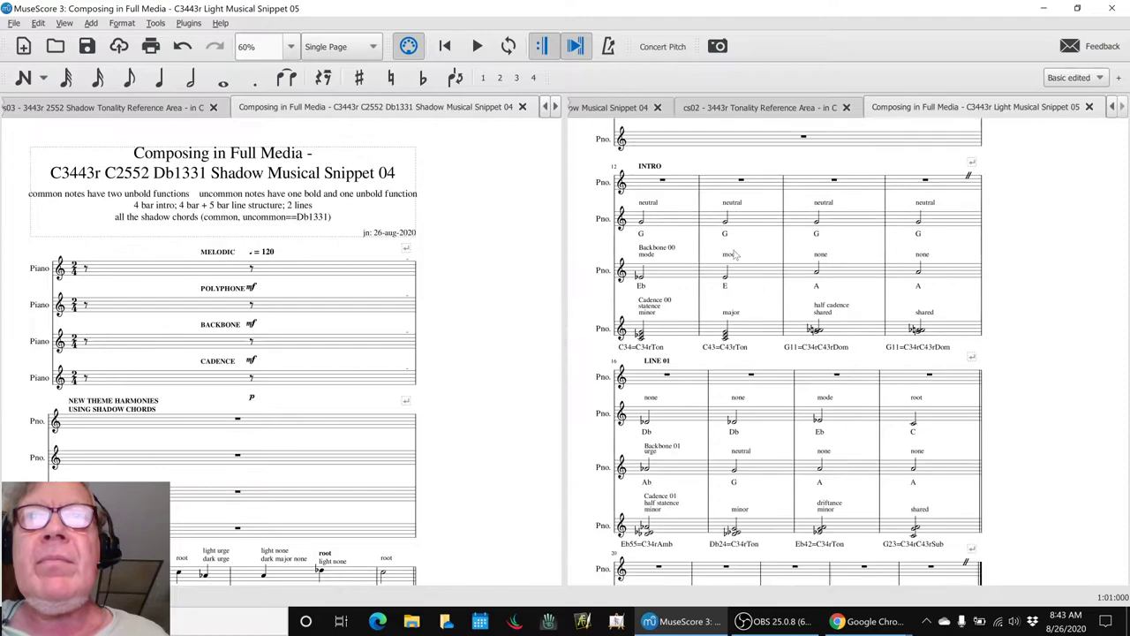
click(644, 276)
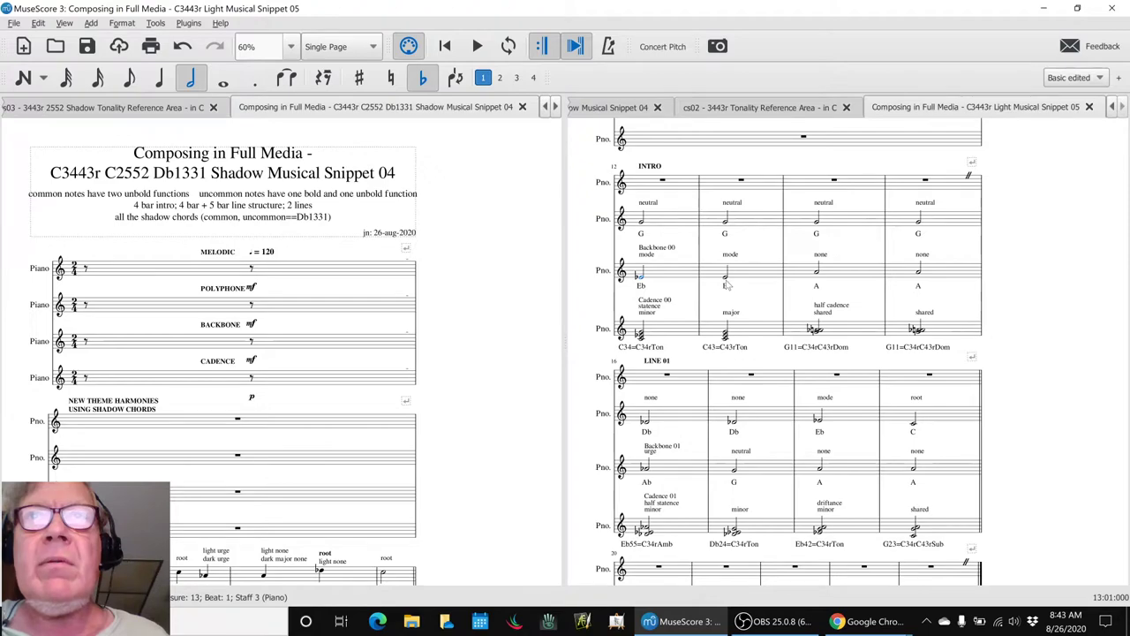
click(725, 285)
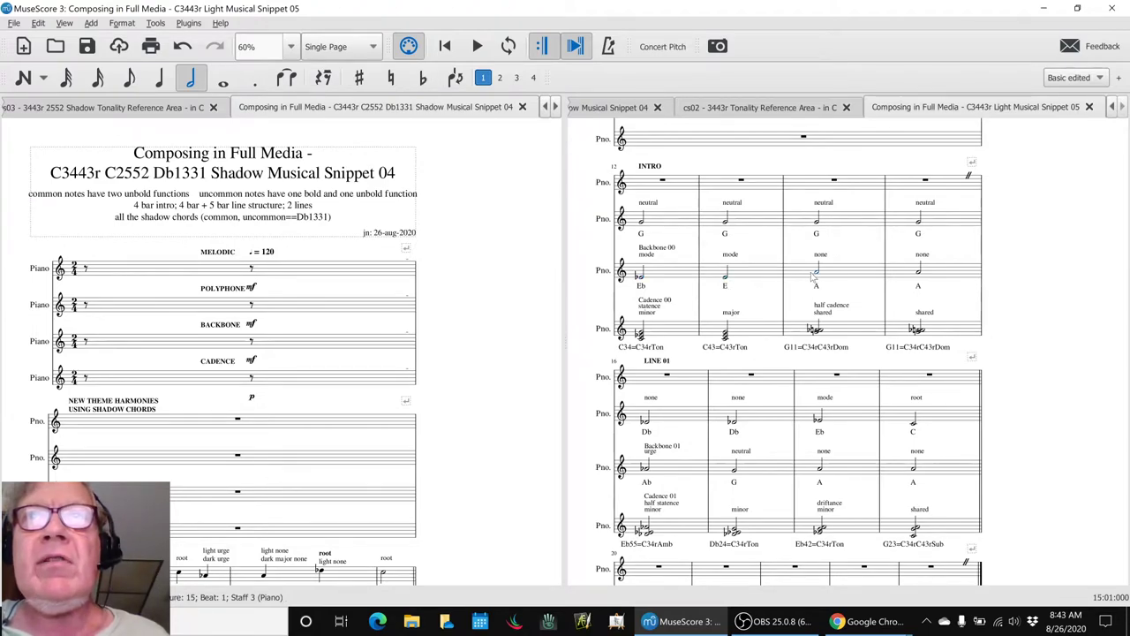
click(918, 272)
scroll(874, 275, down, 2)
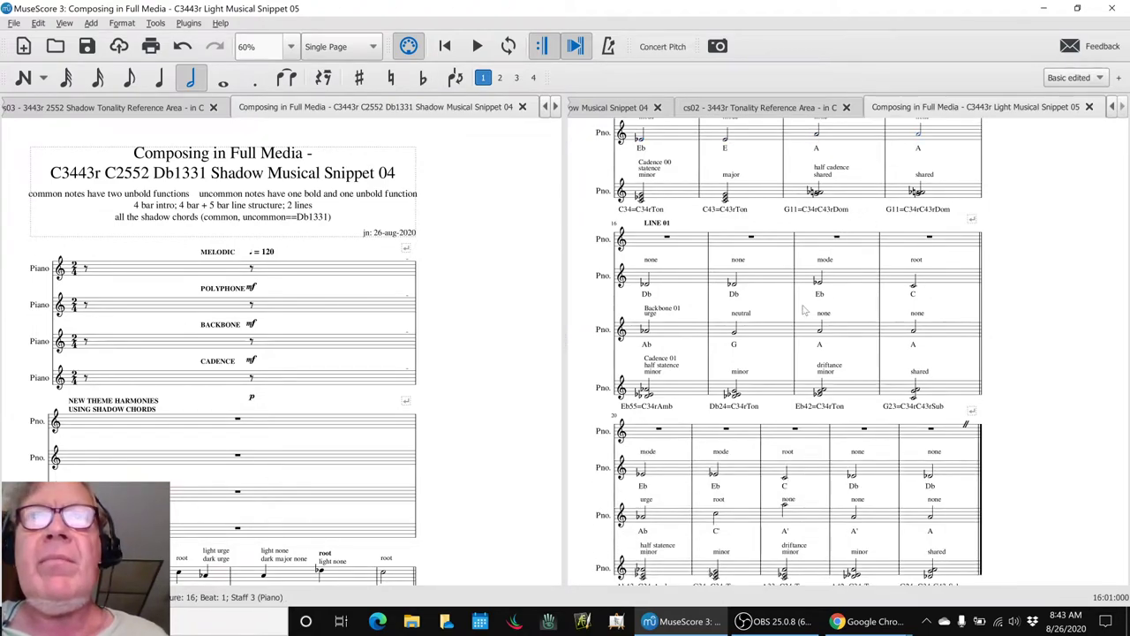
click(735, 333)
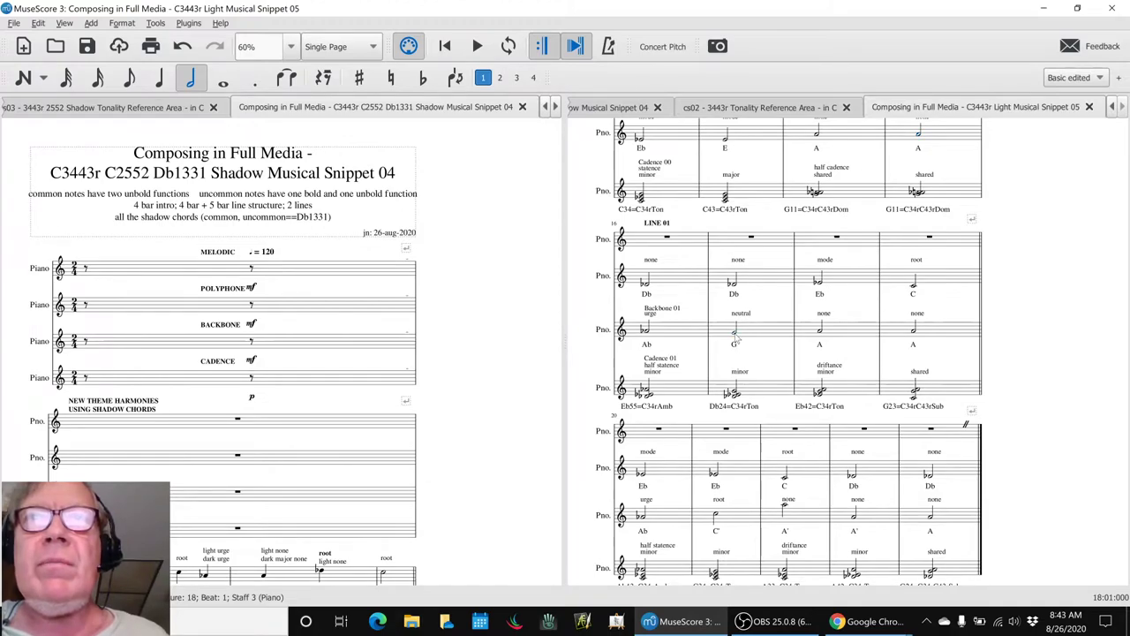
click(819, 332)
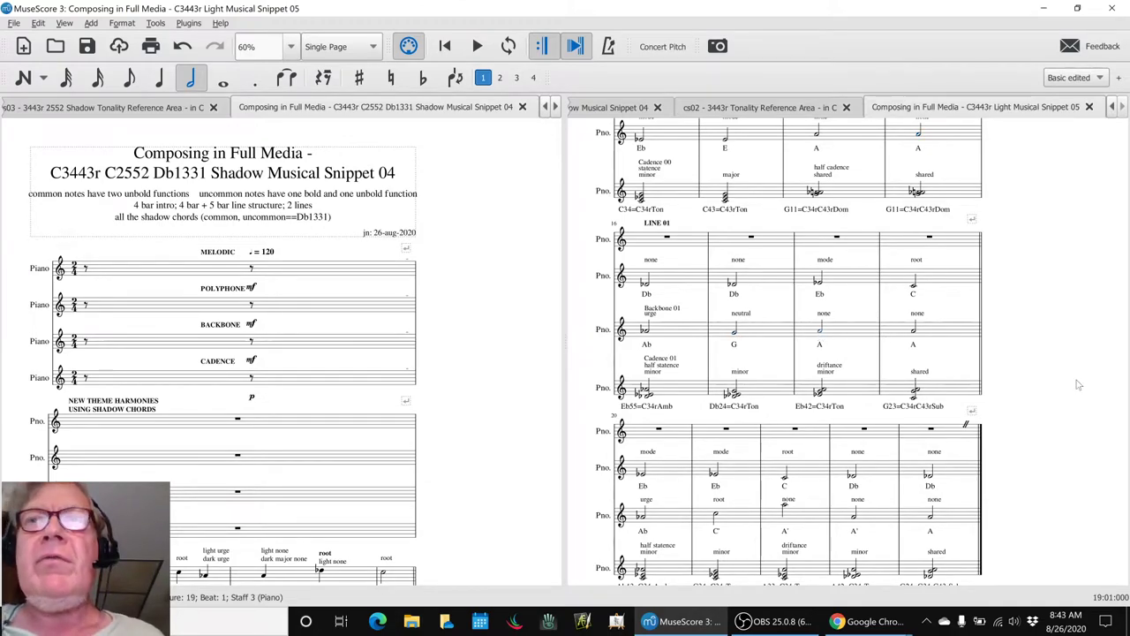
key(Escape)
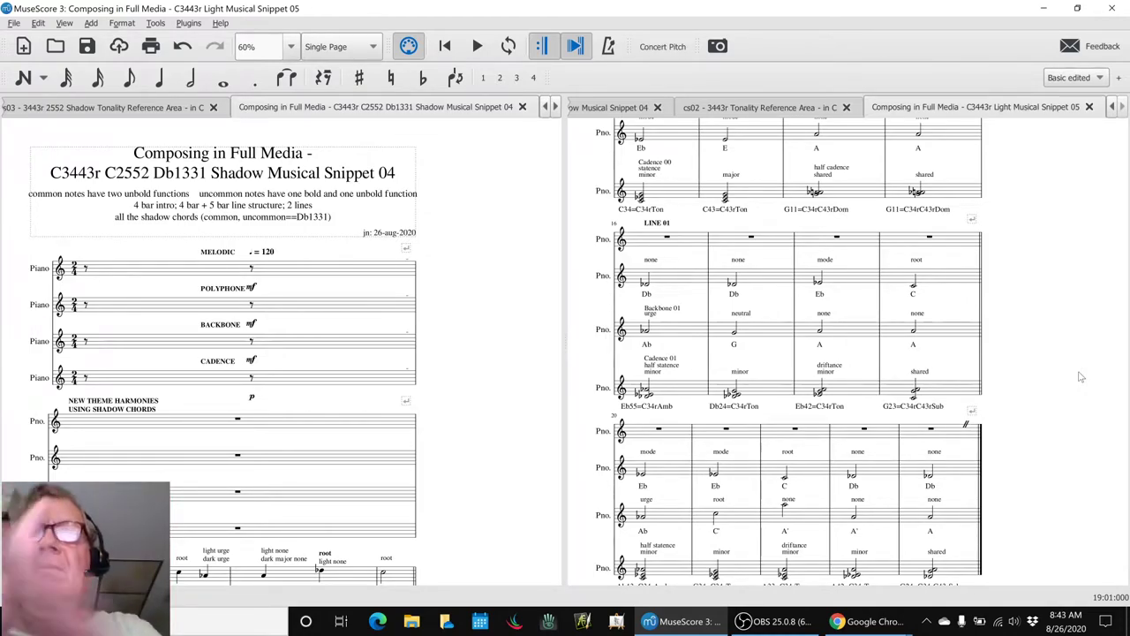
click(820, 389)
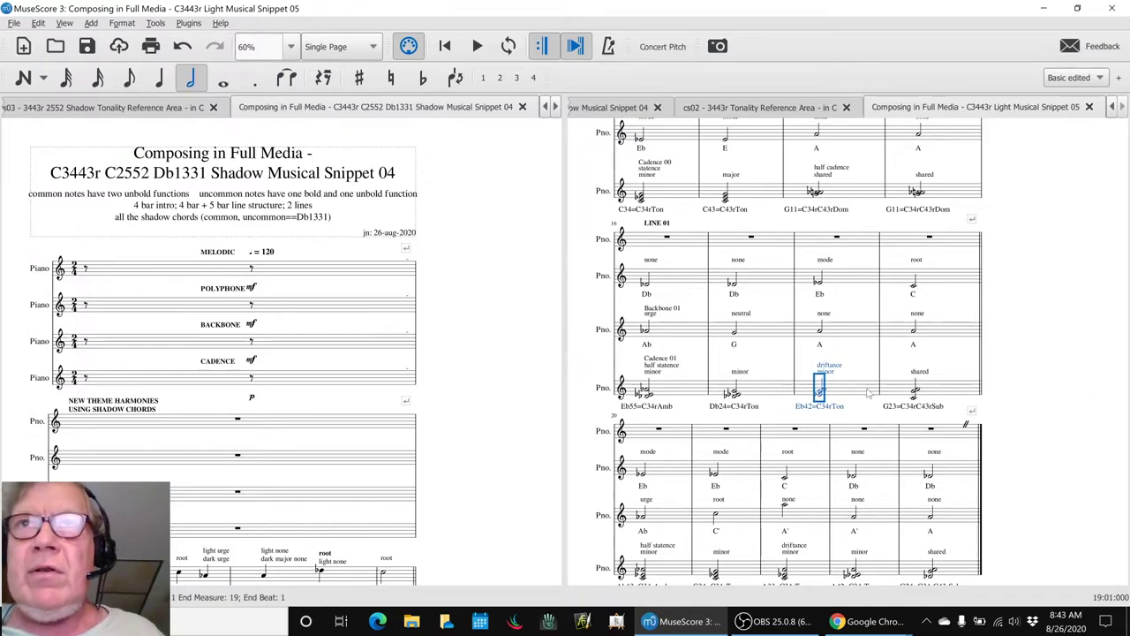
shift+click(857, 251)
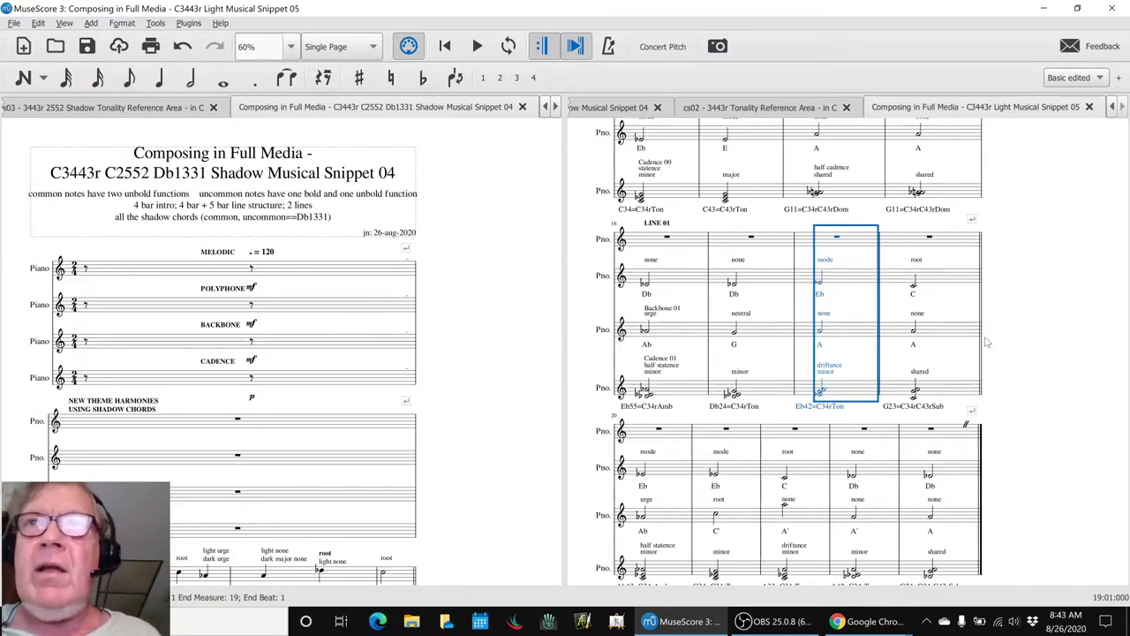
key(Escape)
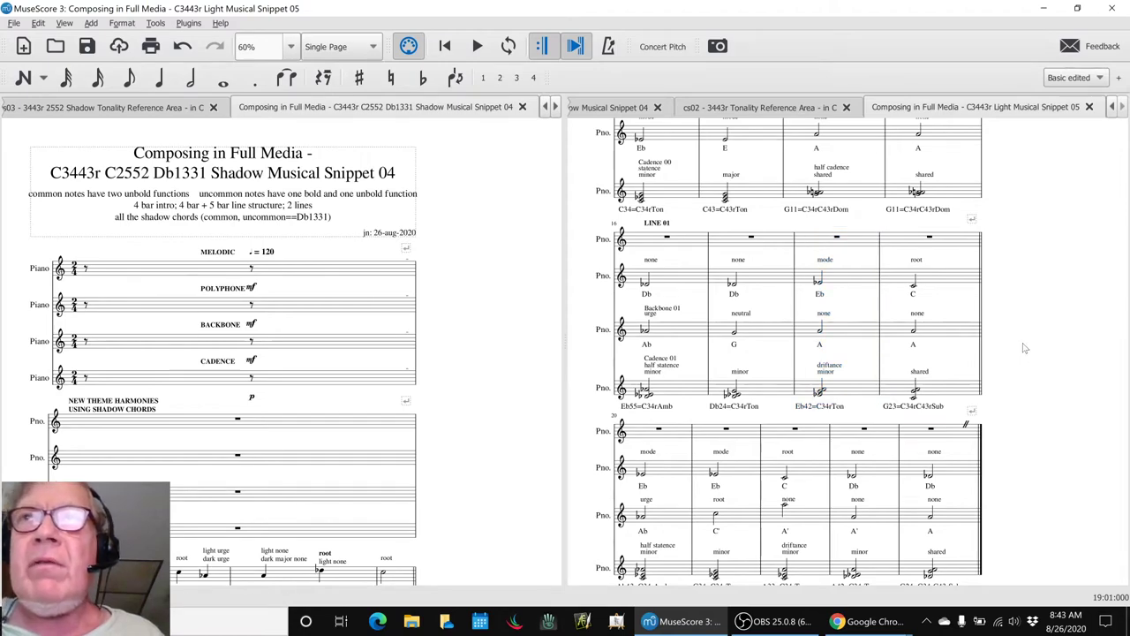
click(666, 372)
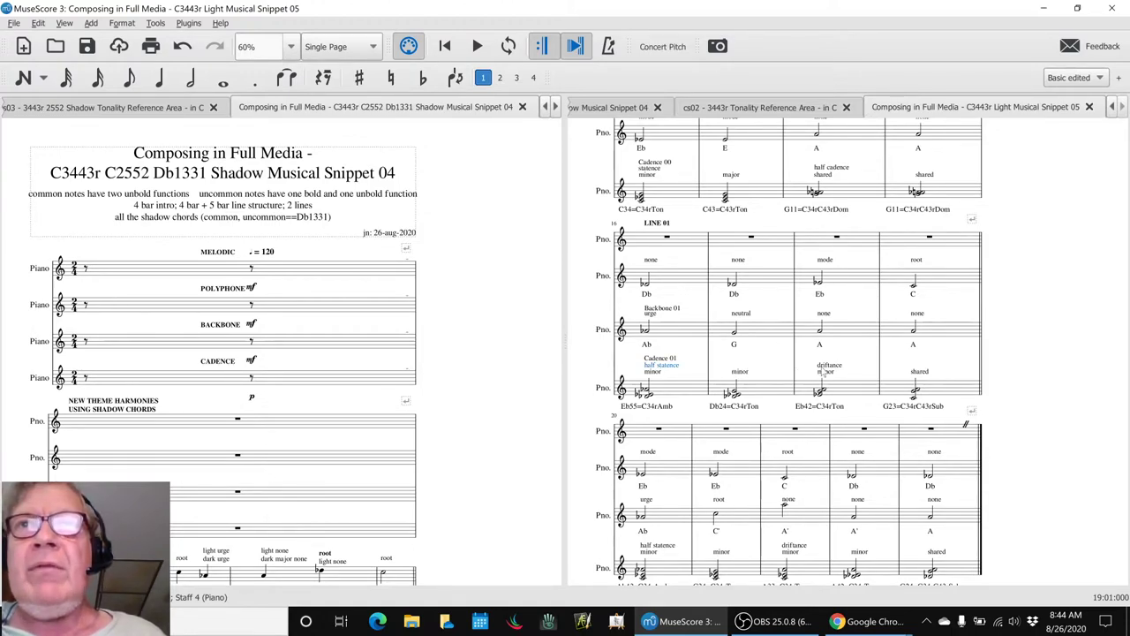
click(821, 365)
click(675, 367)
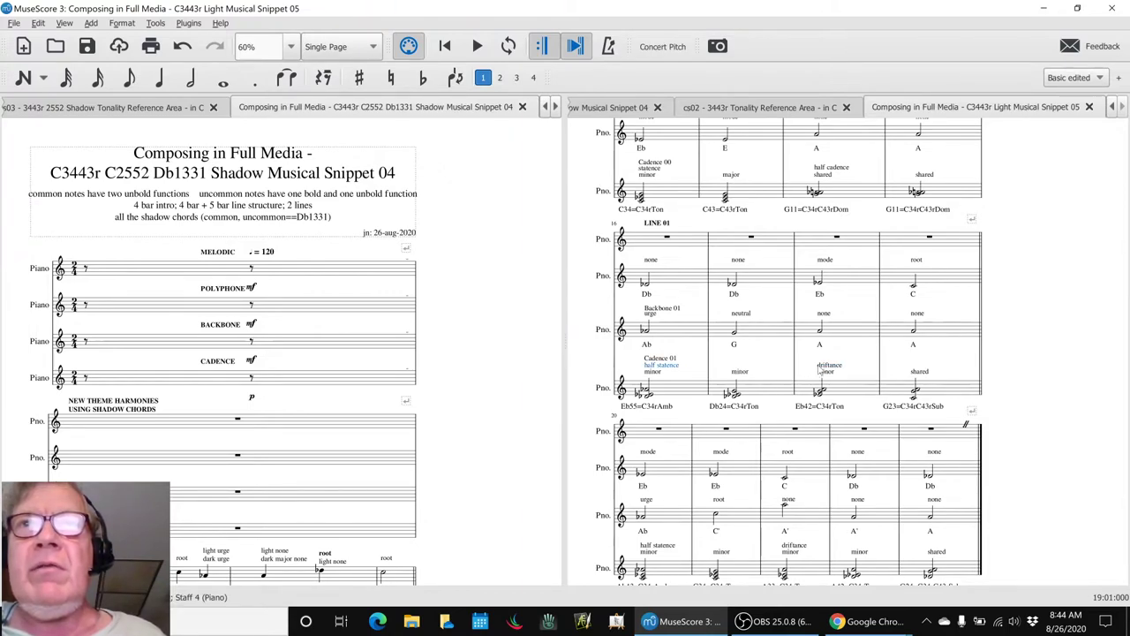
click(822, 366)
click(661, 549)
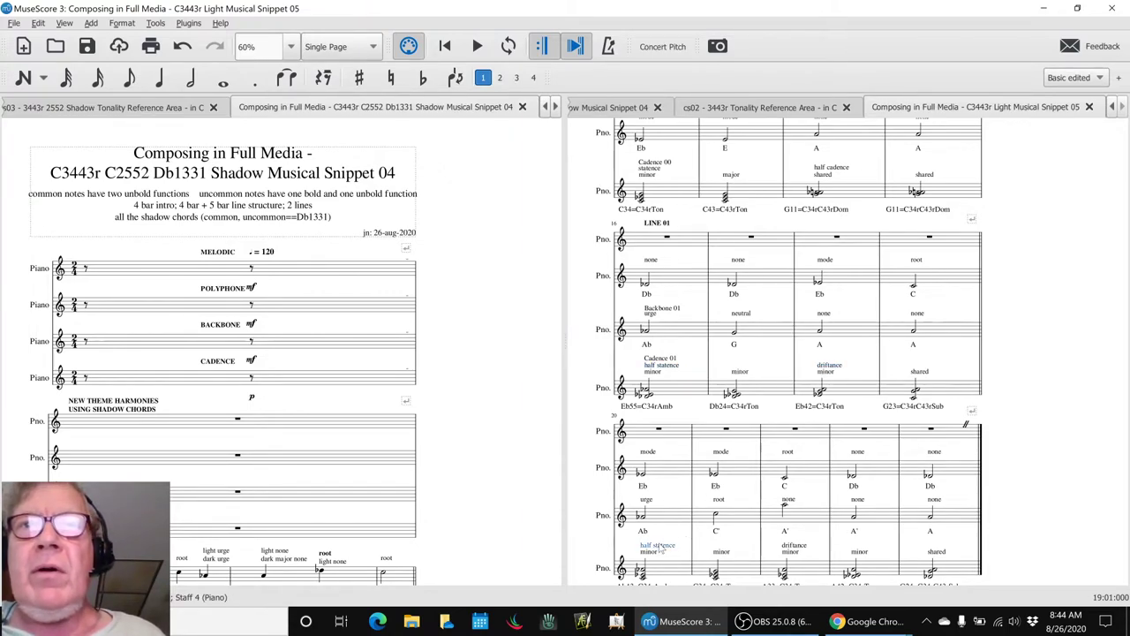
click(793, 545)
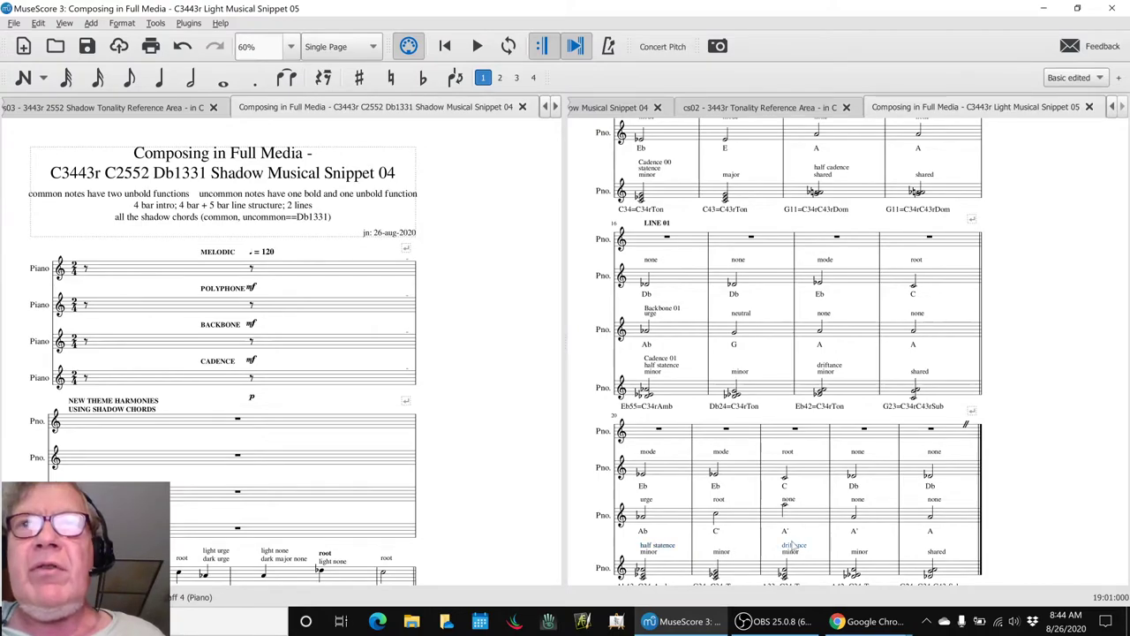
scroll(819, 345, down, 5)
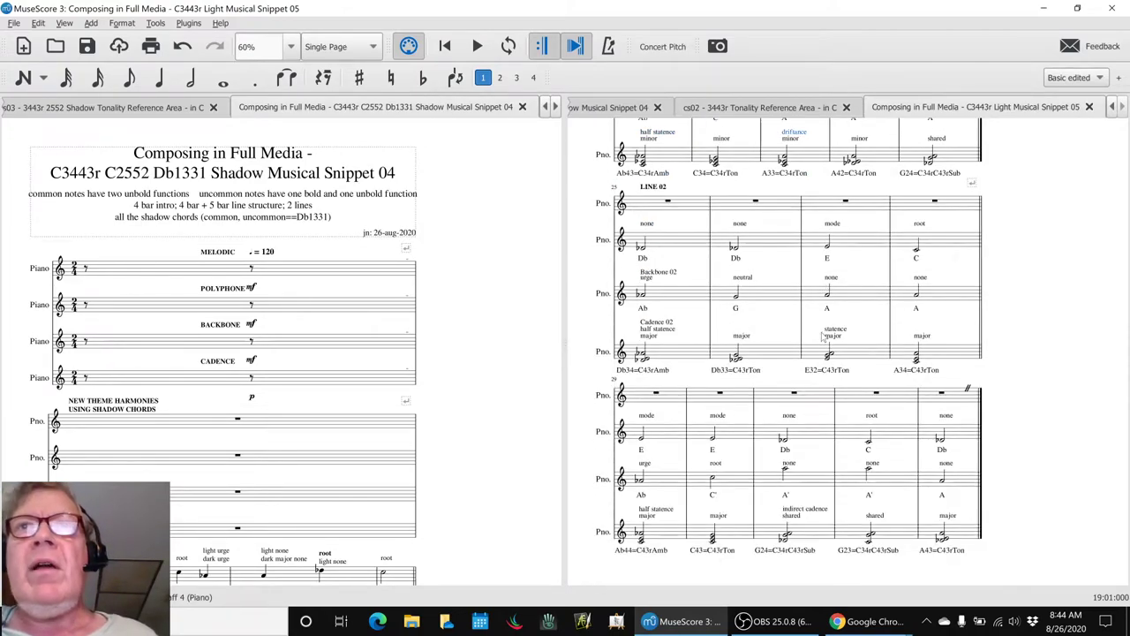
click(671, 331)
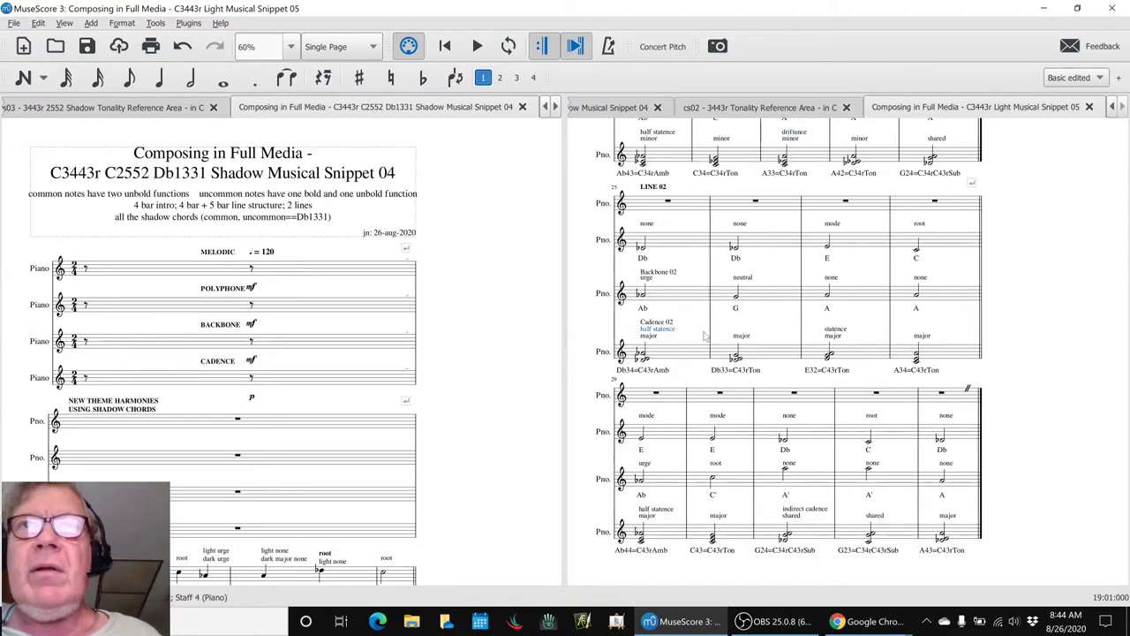
click(834, 335)
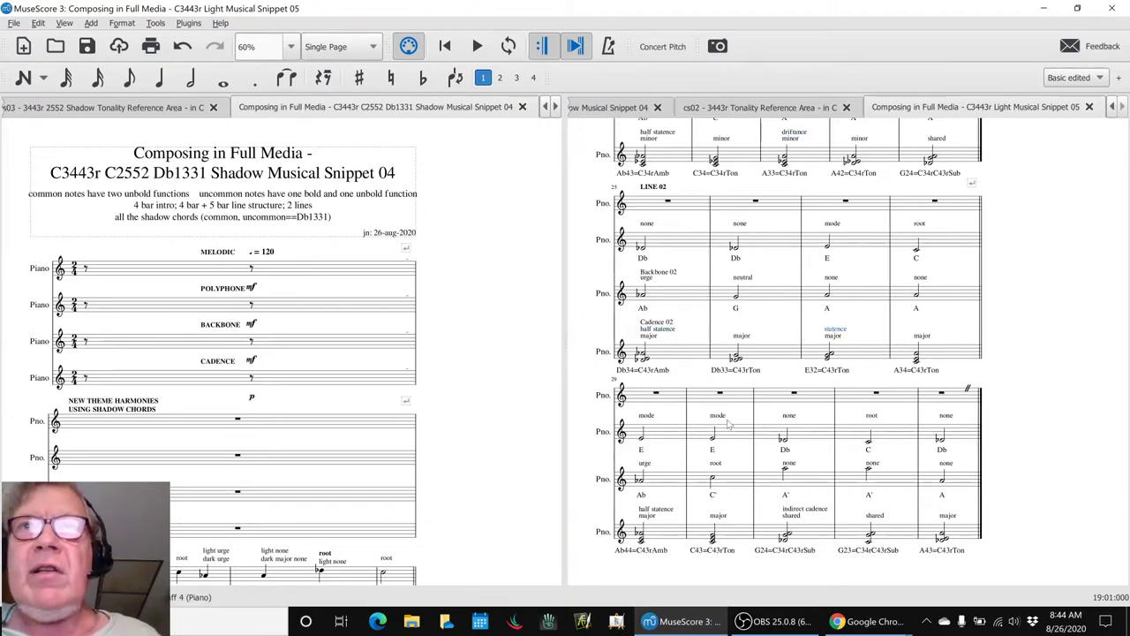
ctrl+click(663, 512)
ctrl+click(784, 509)
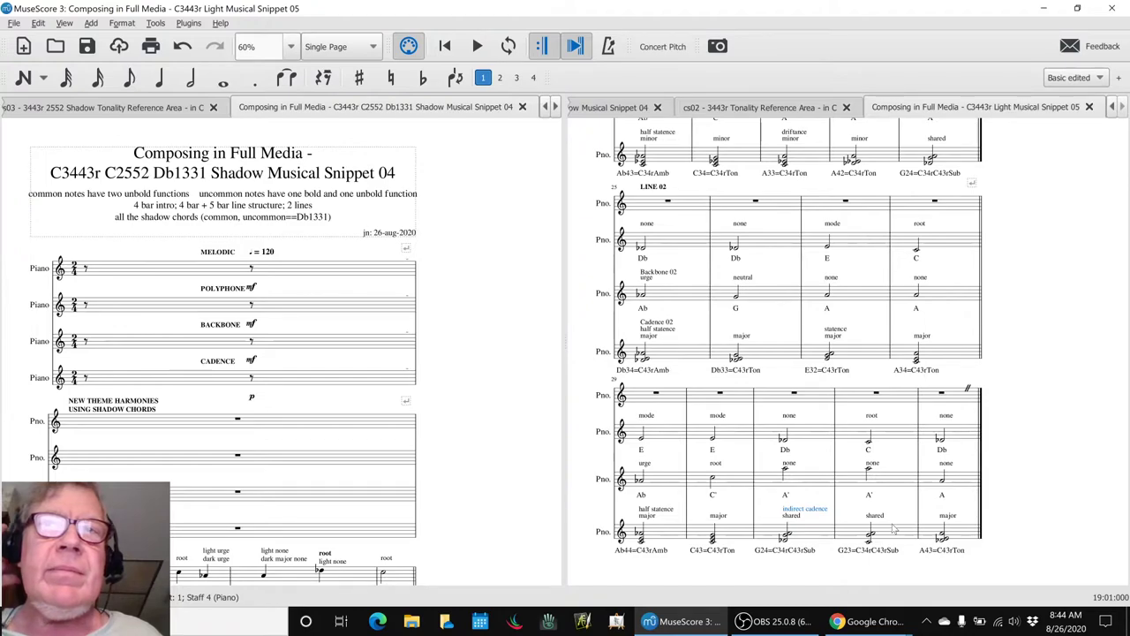
key(Escape)
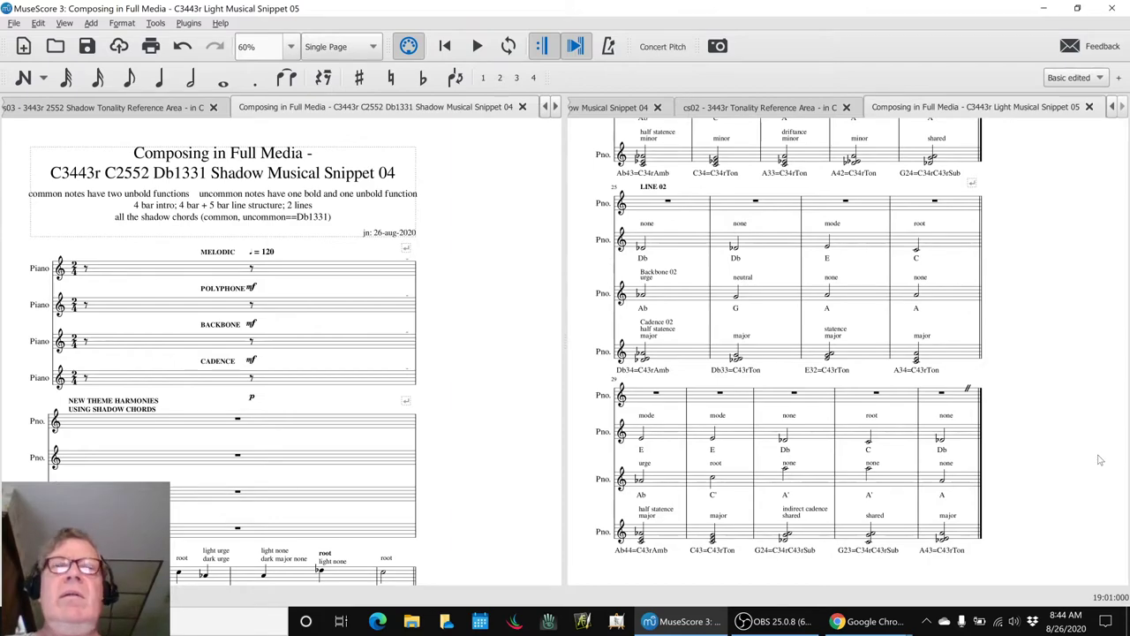
Step: Switch to the session notes and read Results entries B25–B27
key(alt+Tab)
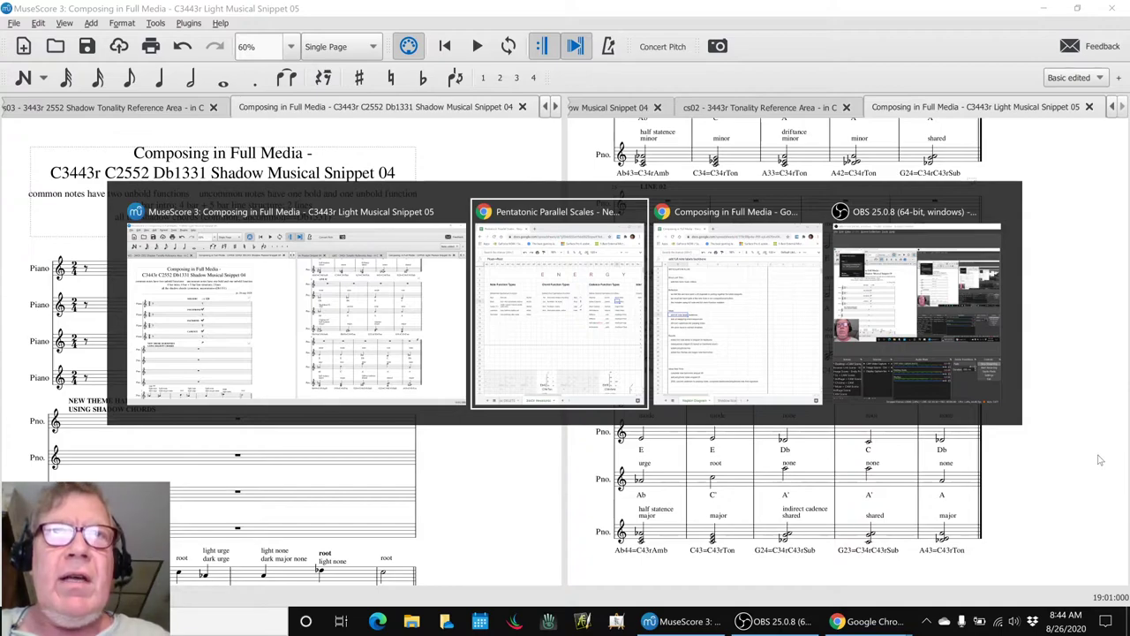
key(alt+Tab)
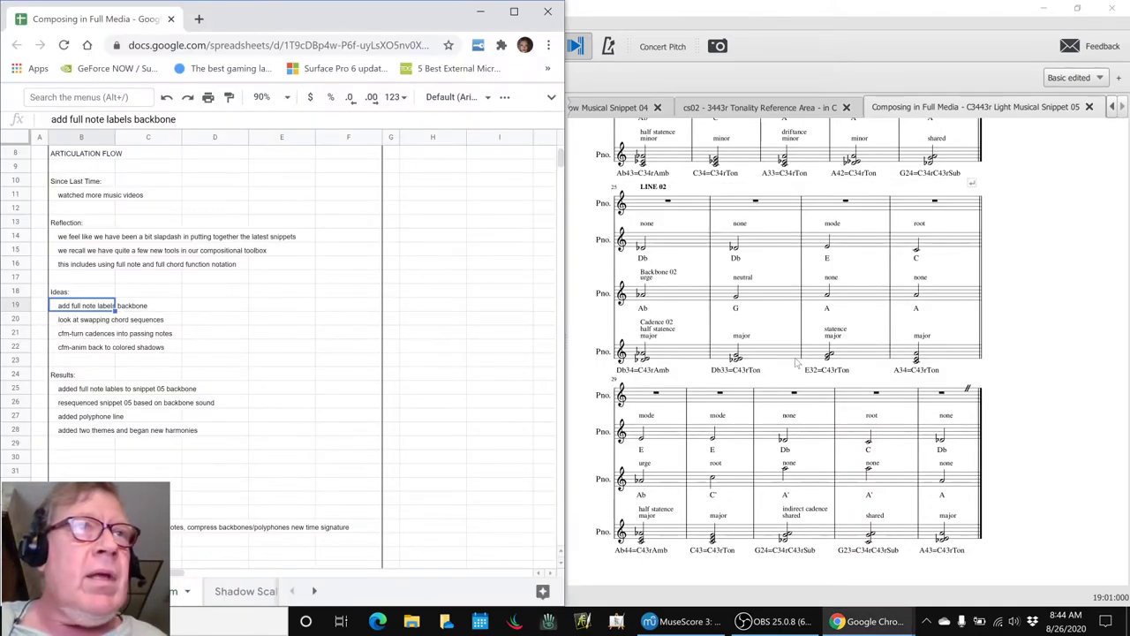
click(64, 387)
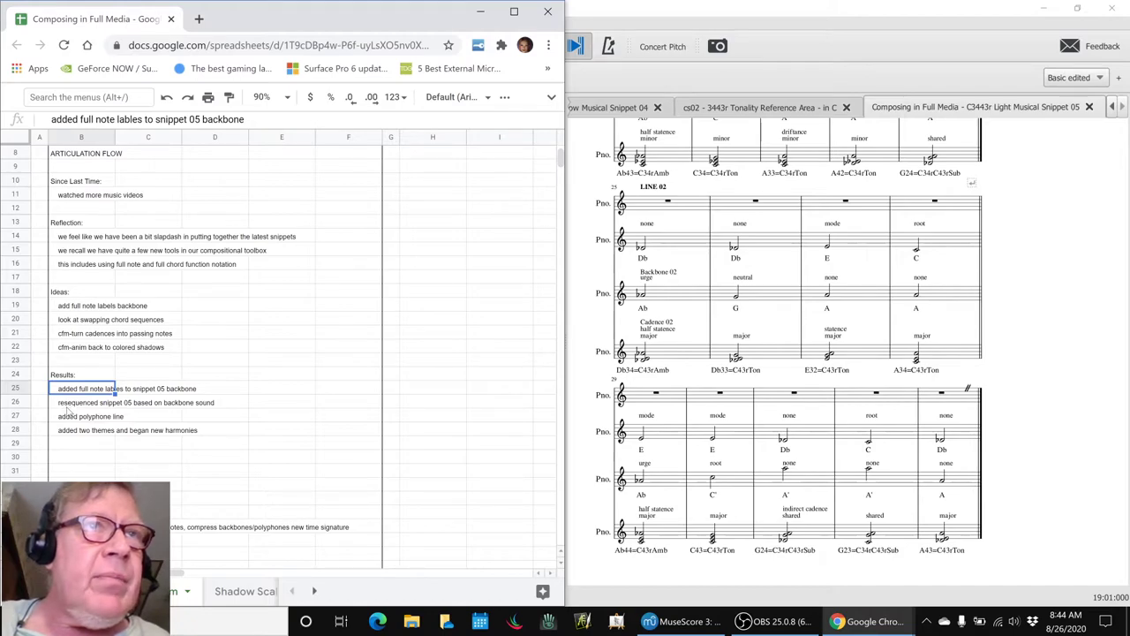
click(68, 405)
click(68, 417)
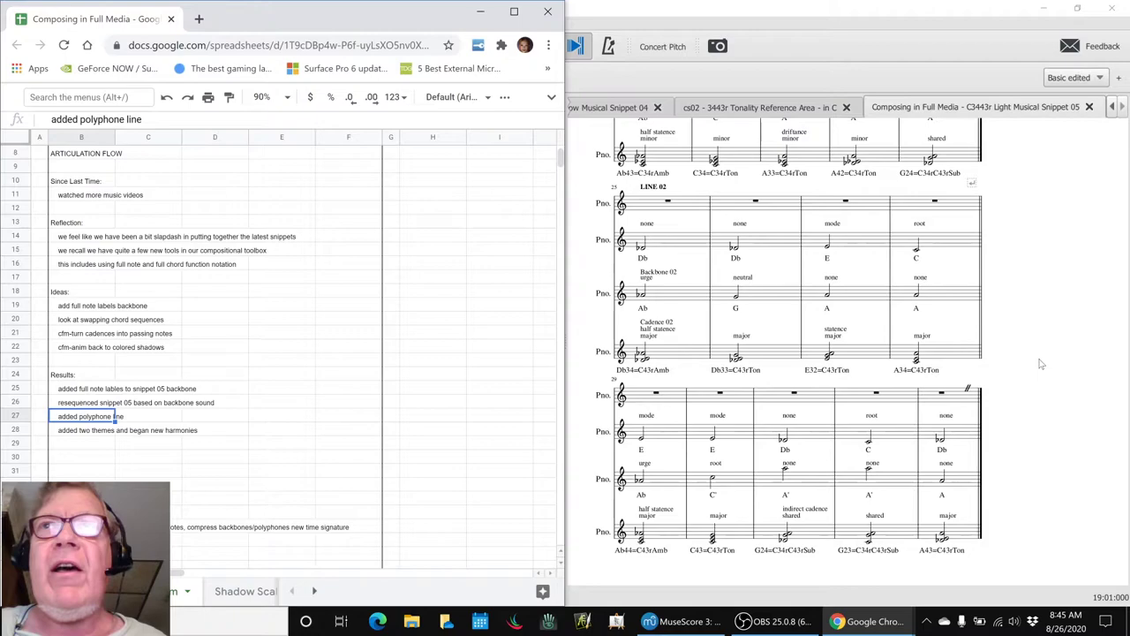
Step: Scroll the MuseScore score back to its opening pages and bring Snippet 05 forward
scroll(1040, 364, up, 10)
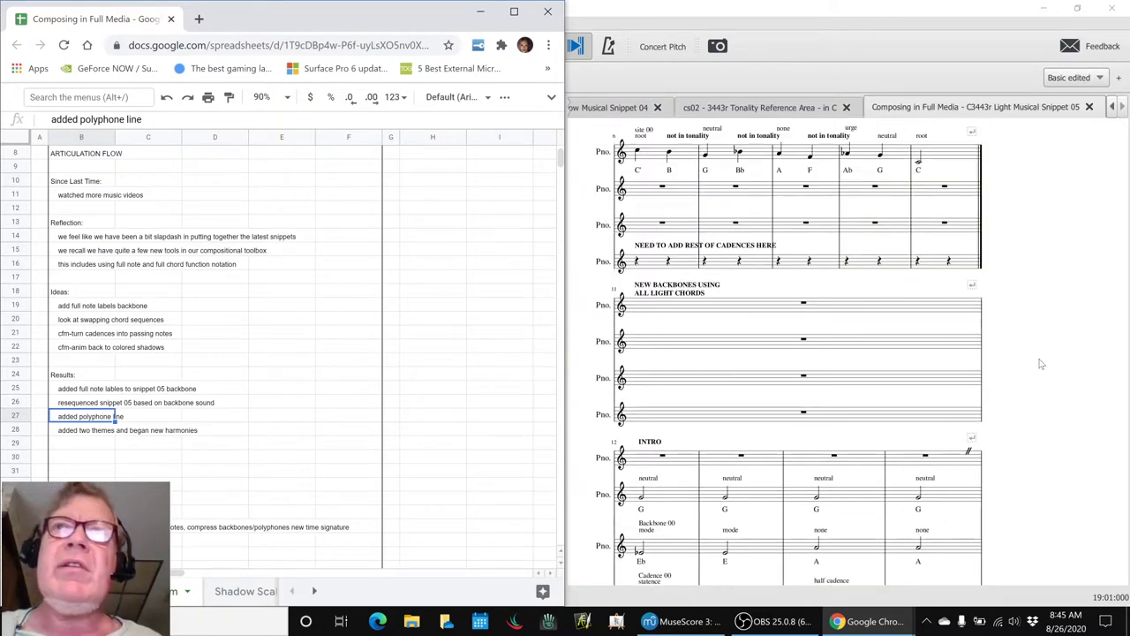
scroll(1058, 391, down, 2)
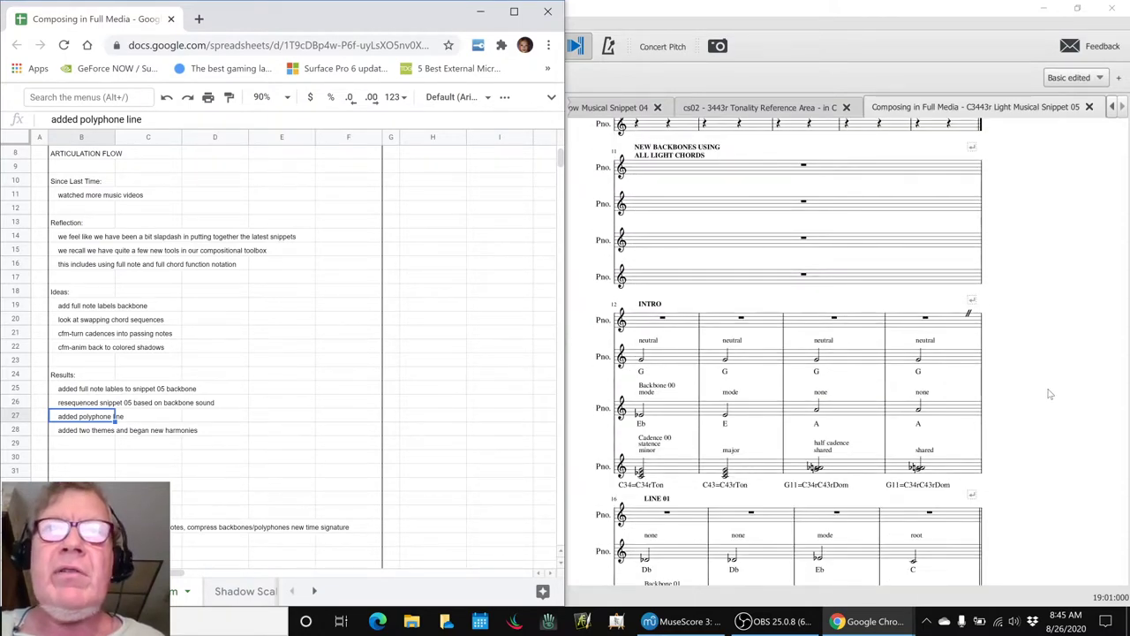
scroll(733, 364, up, 4)
scroll(734, 362, up, 5)
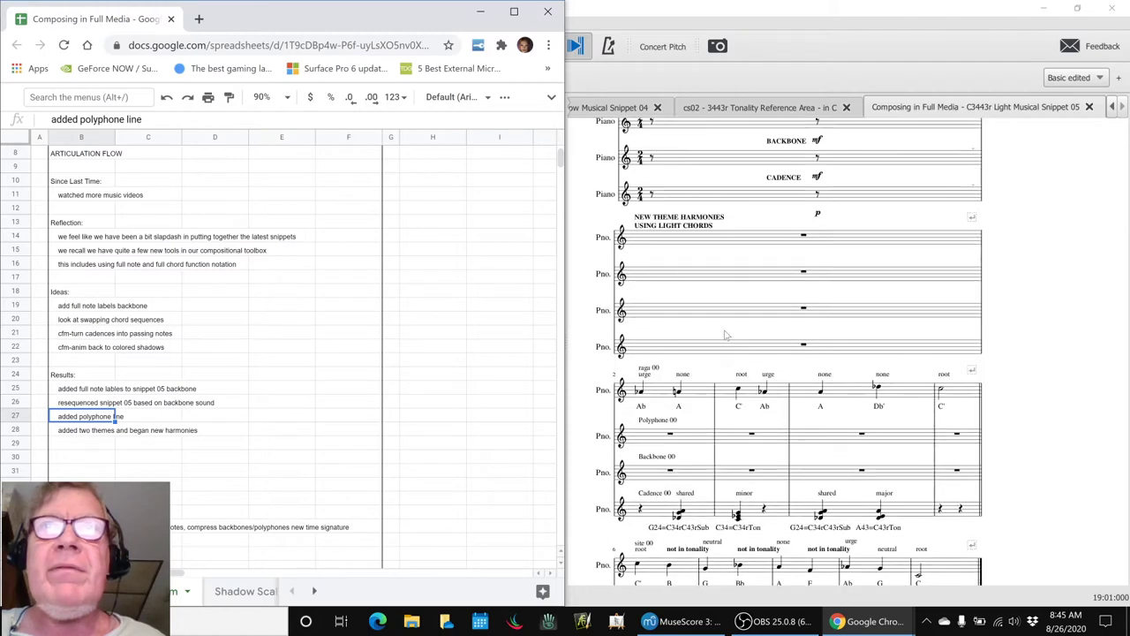
click(744, 354)
Step: Select the opening measures of the second and BACKBONE staves, then scroll down the score
click(745, 354)
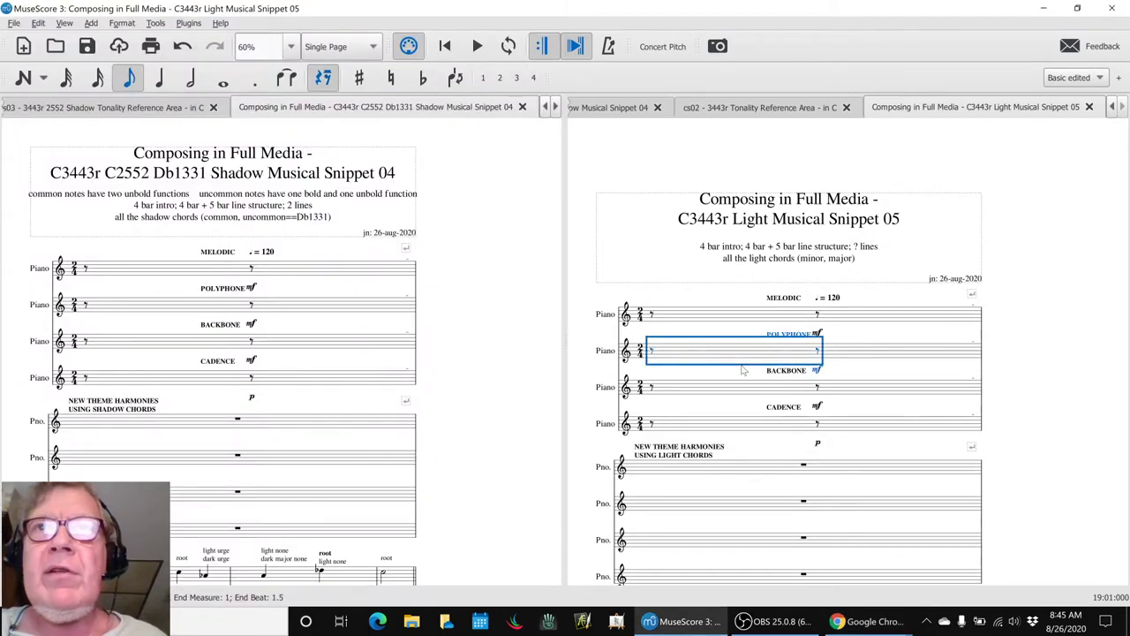
click(739, 390)
click(1024, 389)
scroll(1023, 386, down, 10)
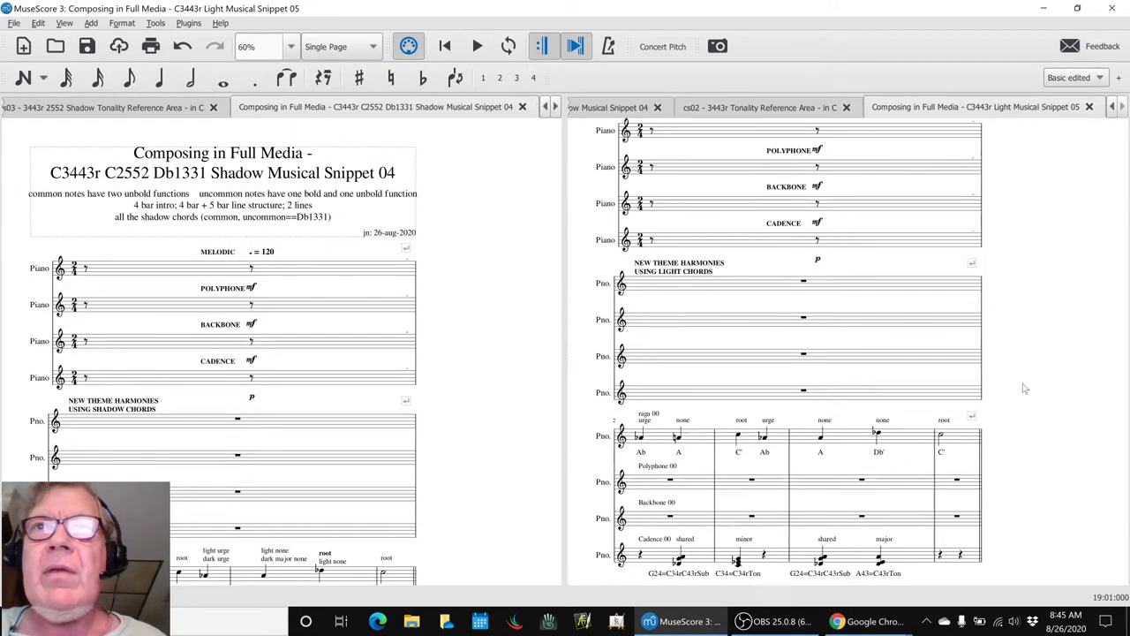
scroll(1018, 384, down, 5)
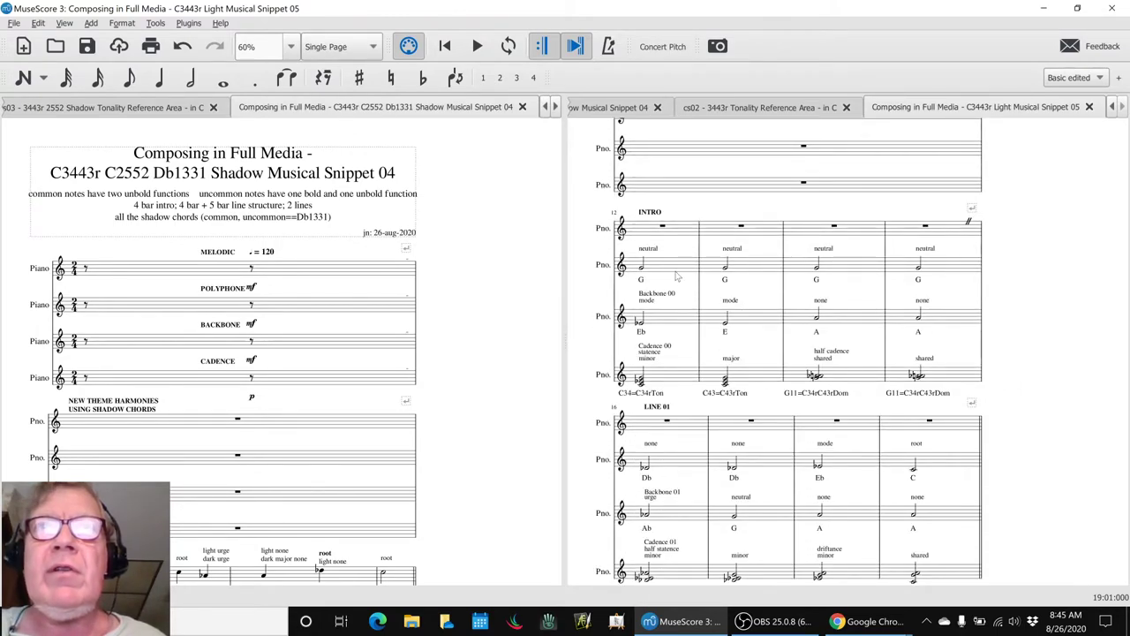
Step: Step through LINE 01's Db, Eb and backbone Ab, G, A notes, then scroll to LINE 02
click(670, 466)
scroll(670, 466, down, 2)
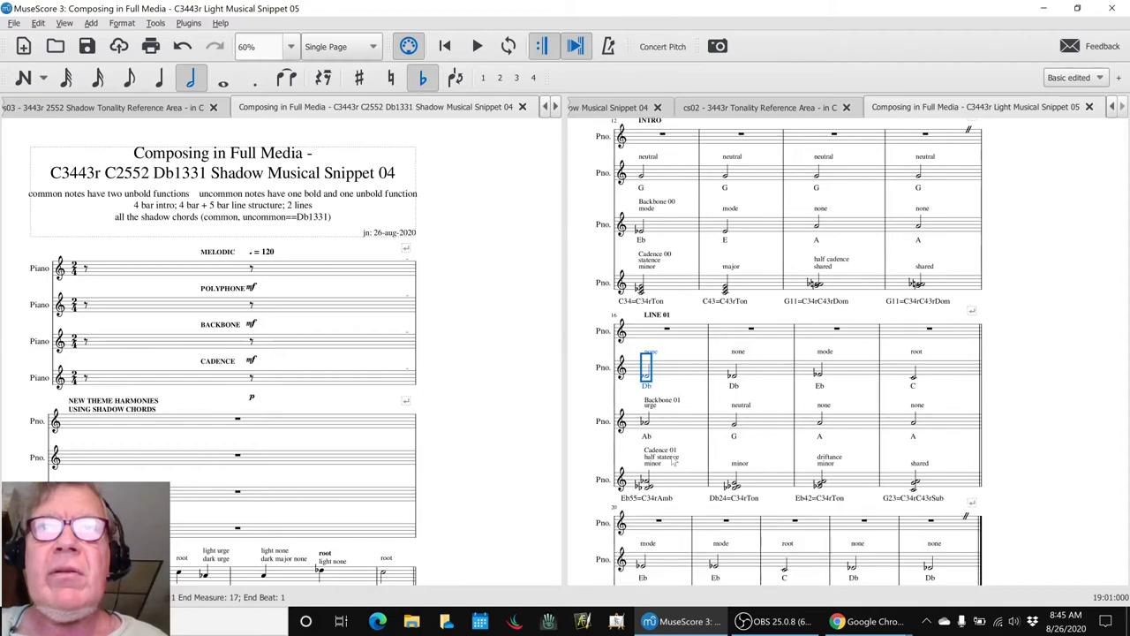
key(Right)
key(Right)
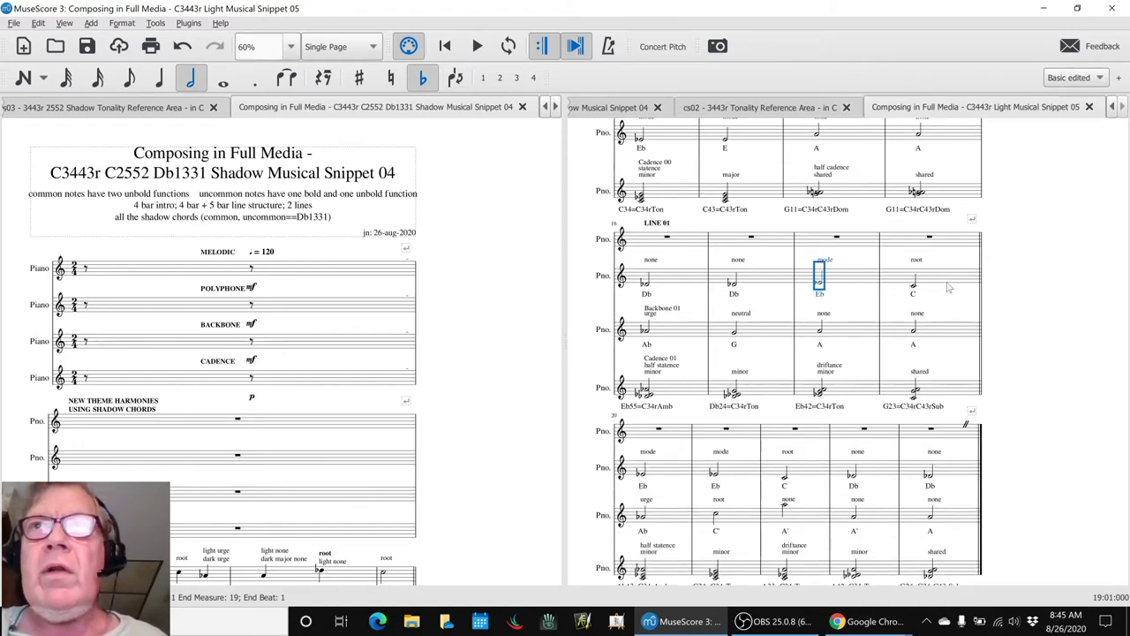
key(Left)
key(Left)
key(alt+Down)
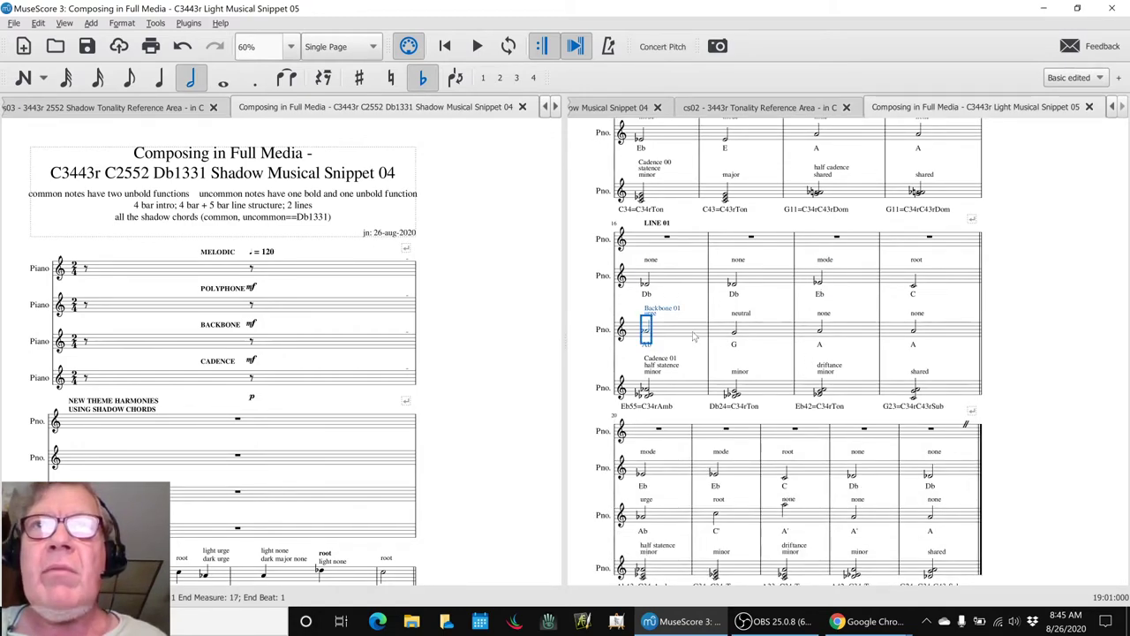
key(Right)
key(Right)
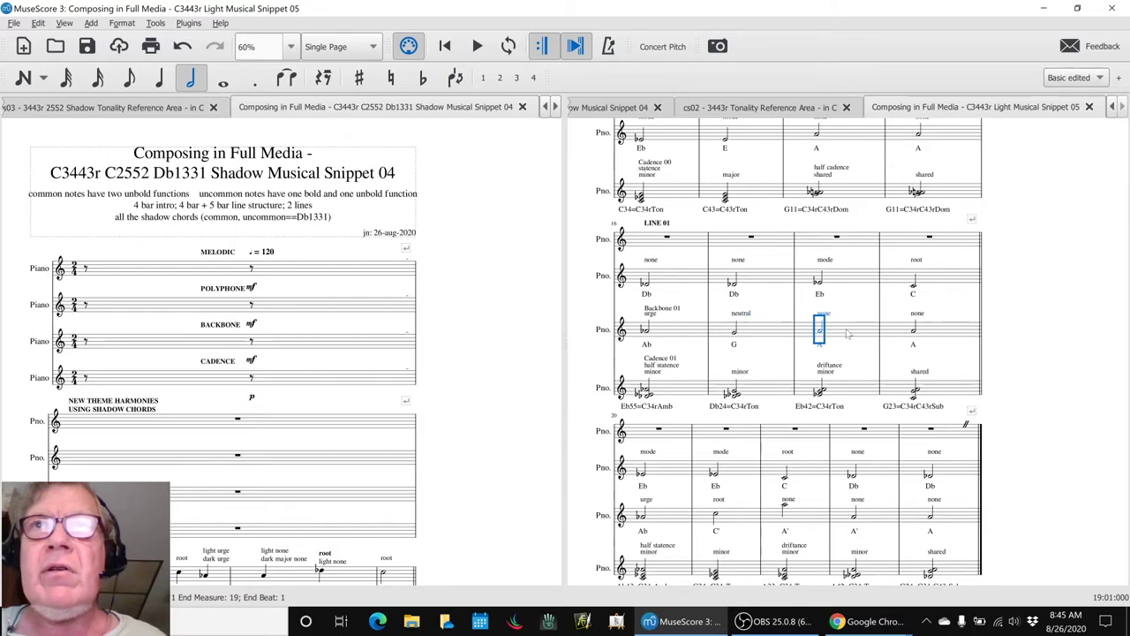
key(alt+Up)
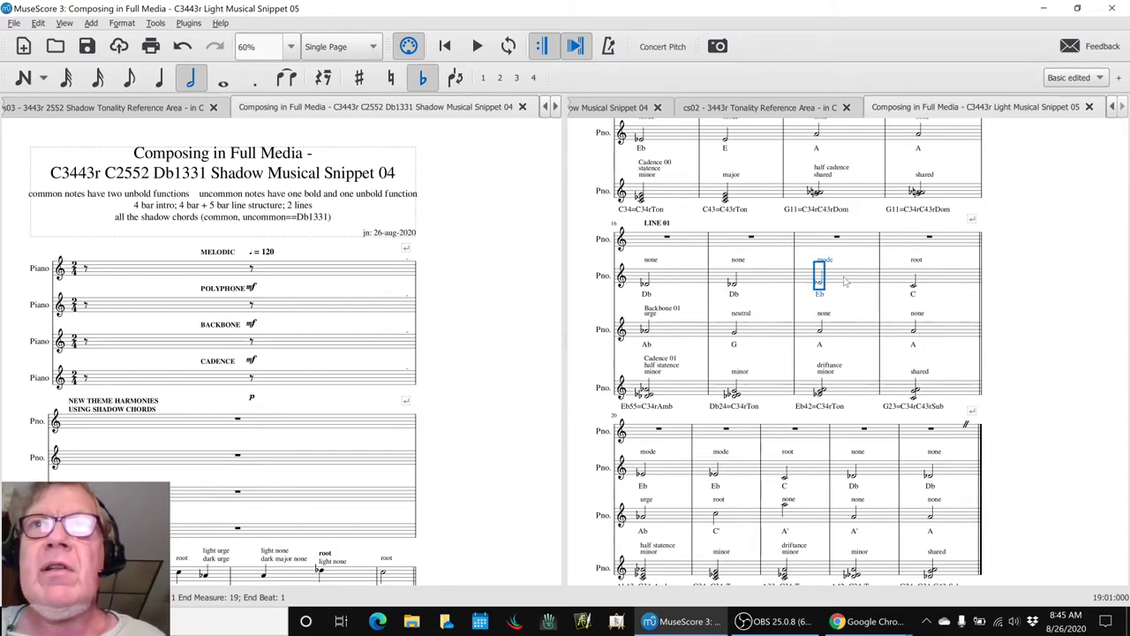
click(736, 472)
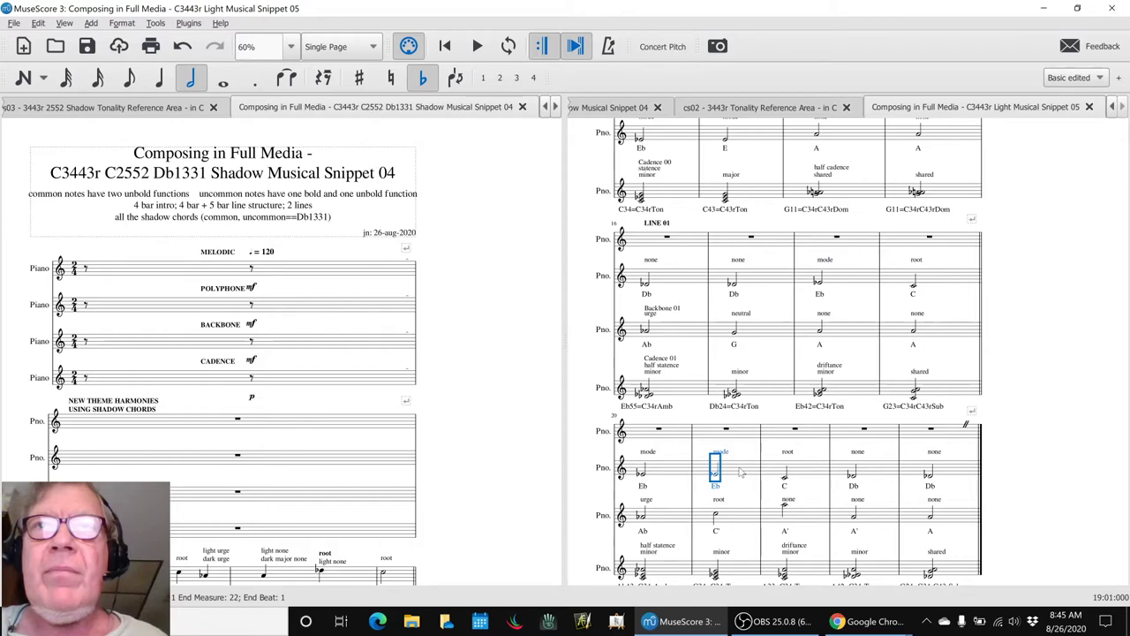
scroll(739, 472, down, 2)
scroll(739, 472, down, 7)
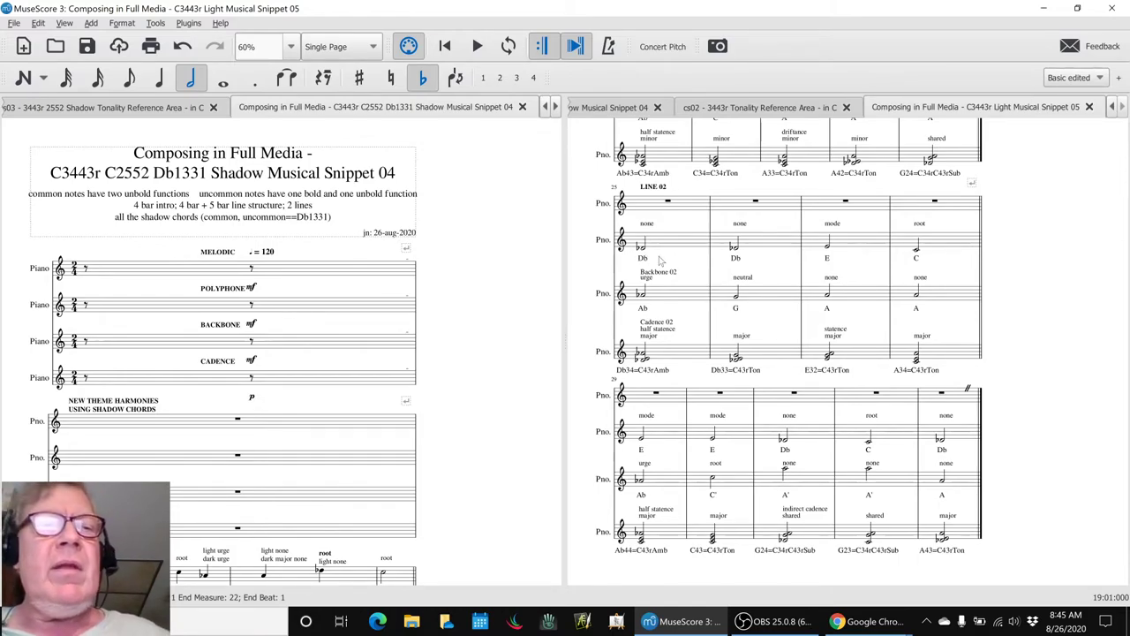
Step: Switch to the session notes and review the two-themes, new-harmonies and polyphone-notes entries
key(alt+Tab)
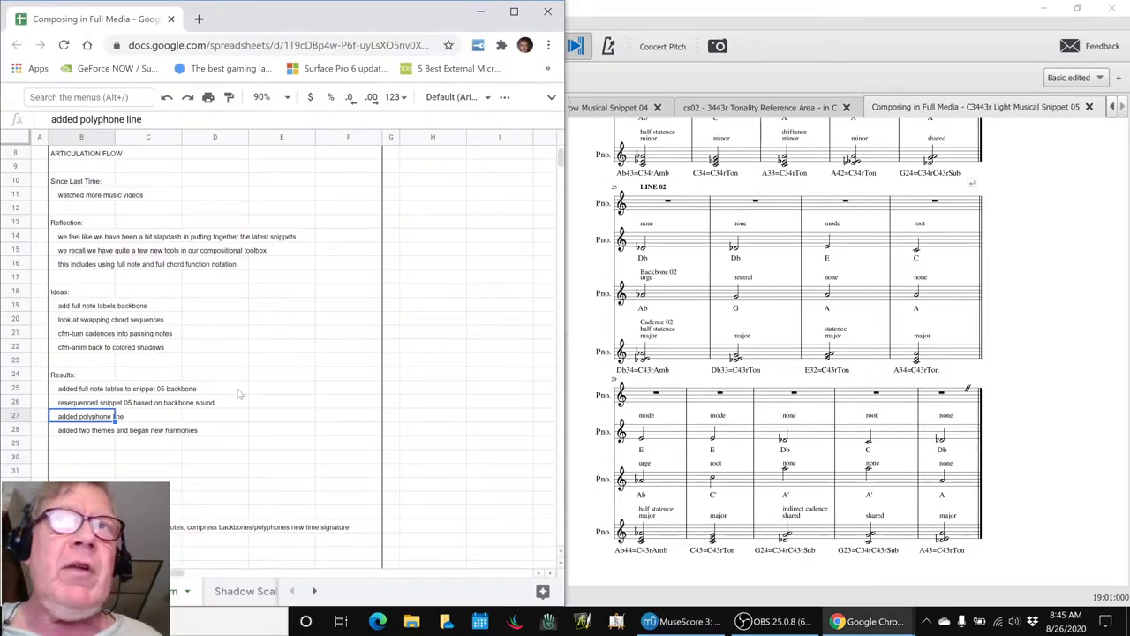
click(79, 431)
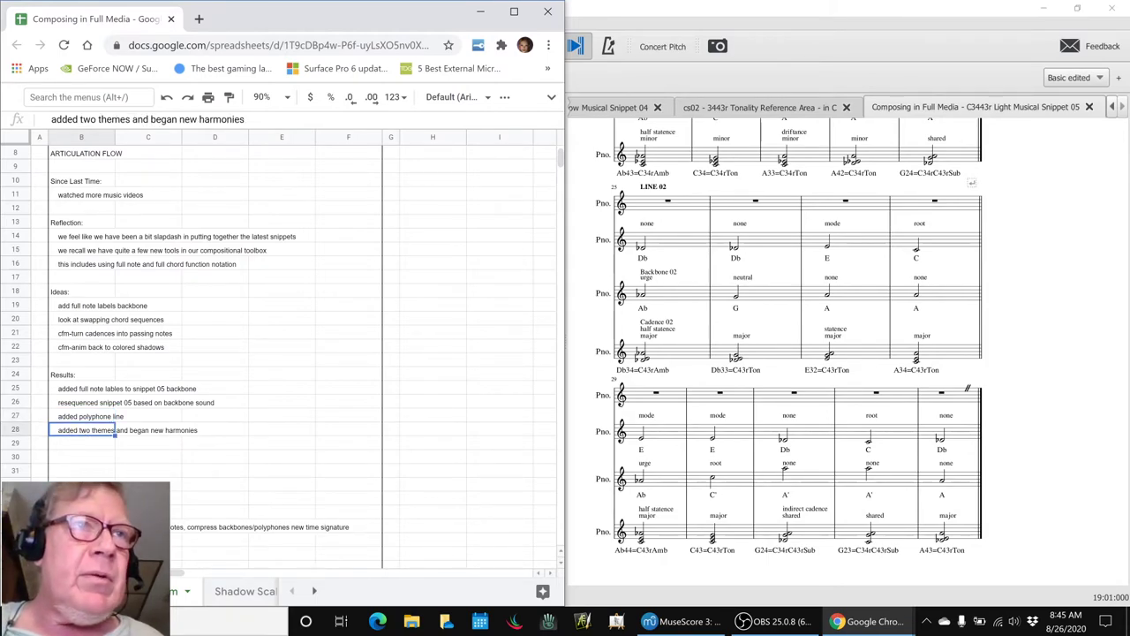
click(82, 498)
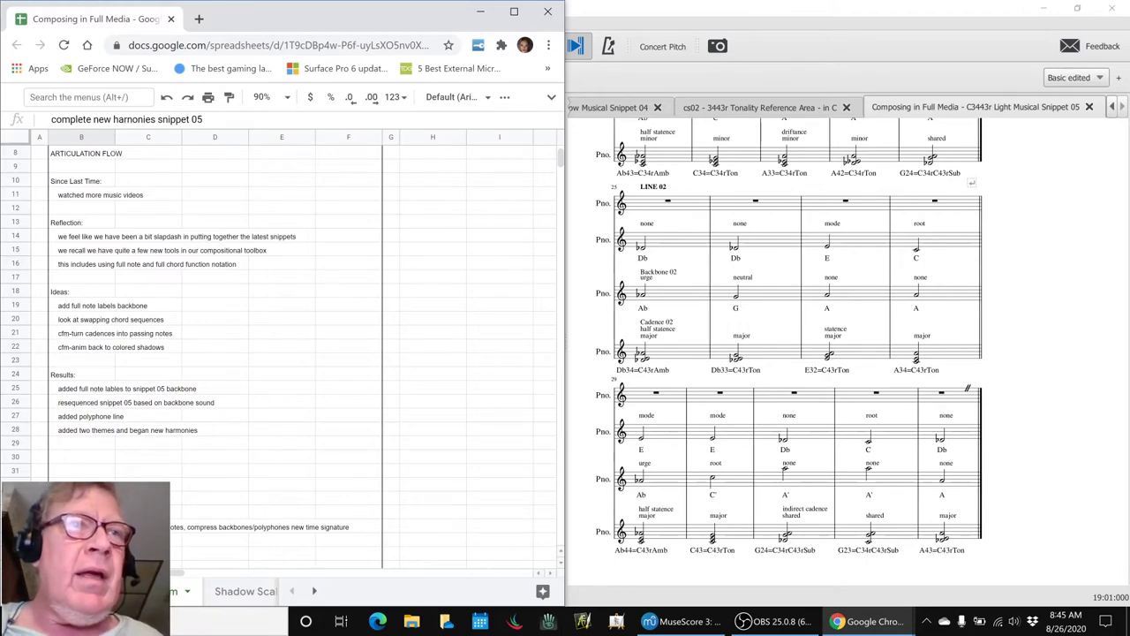
click(81, 513)
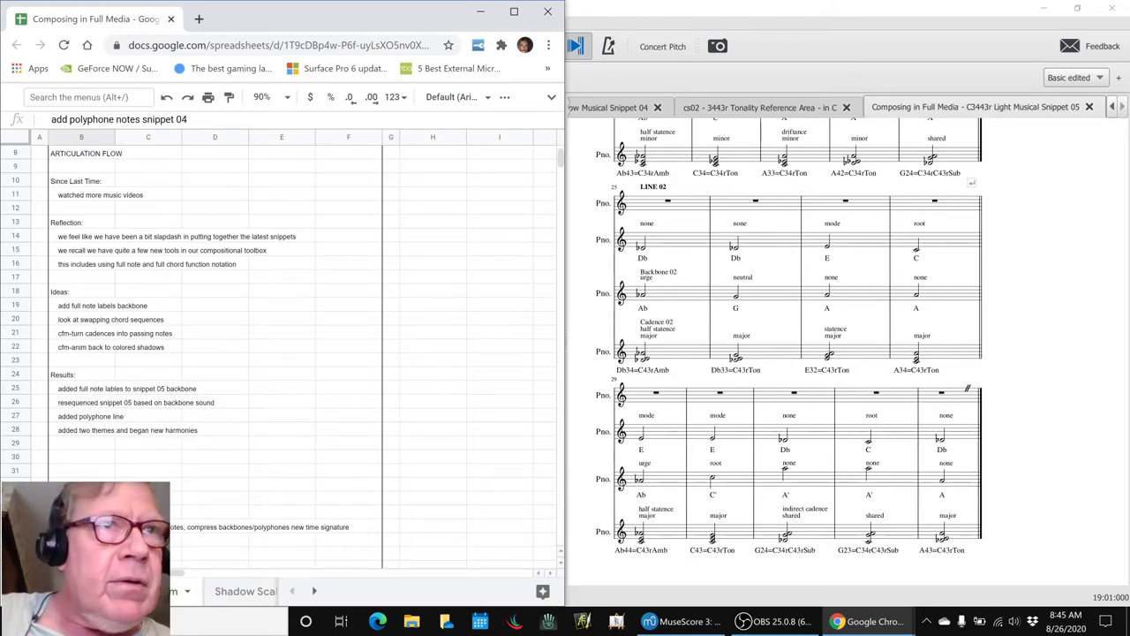
Step: Add the entry 'add shimmer drone snippet 05' in an empty cell, then return to MuseScore
key(Return)
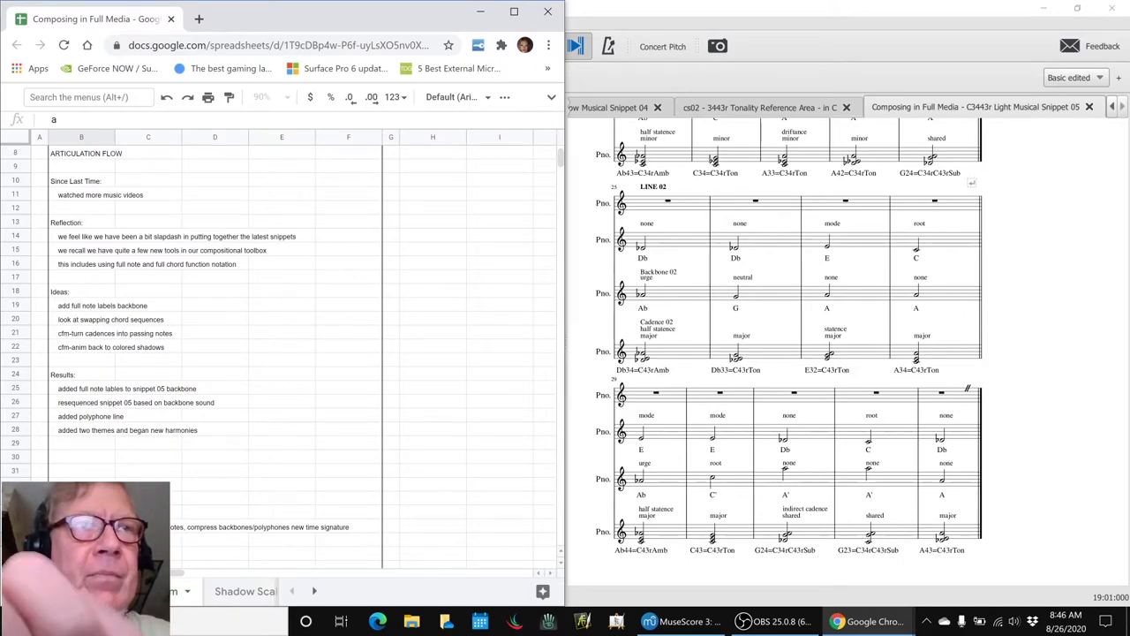
text(add shimm)
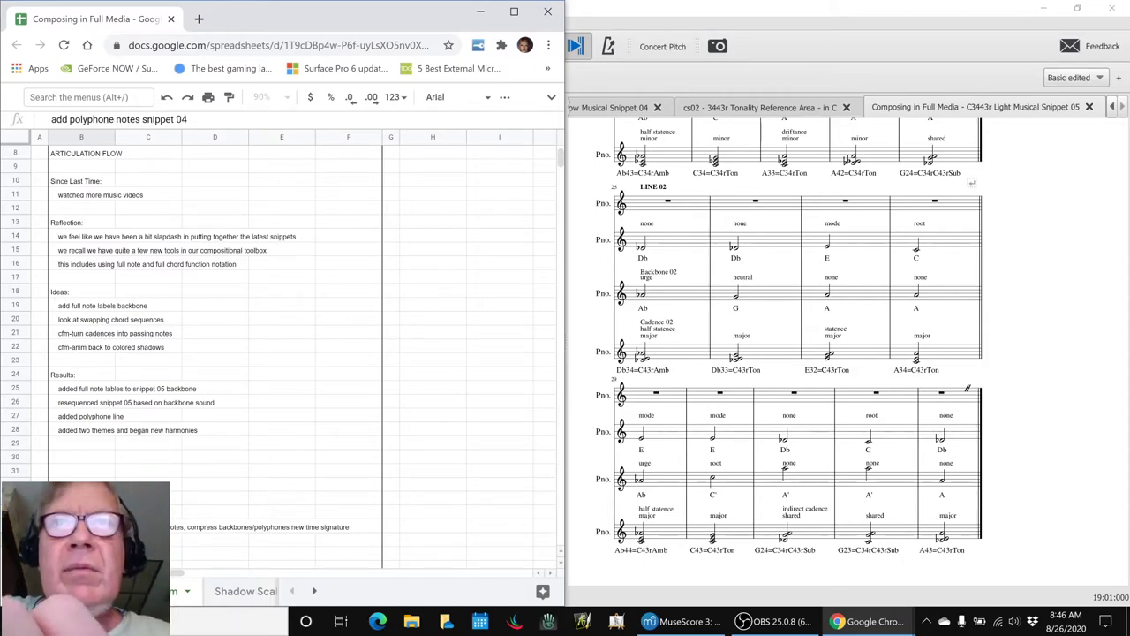
text(er drone)
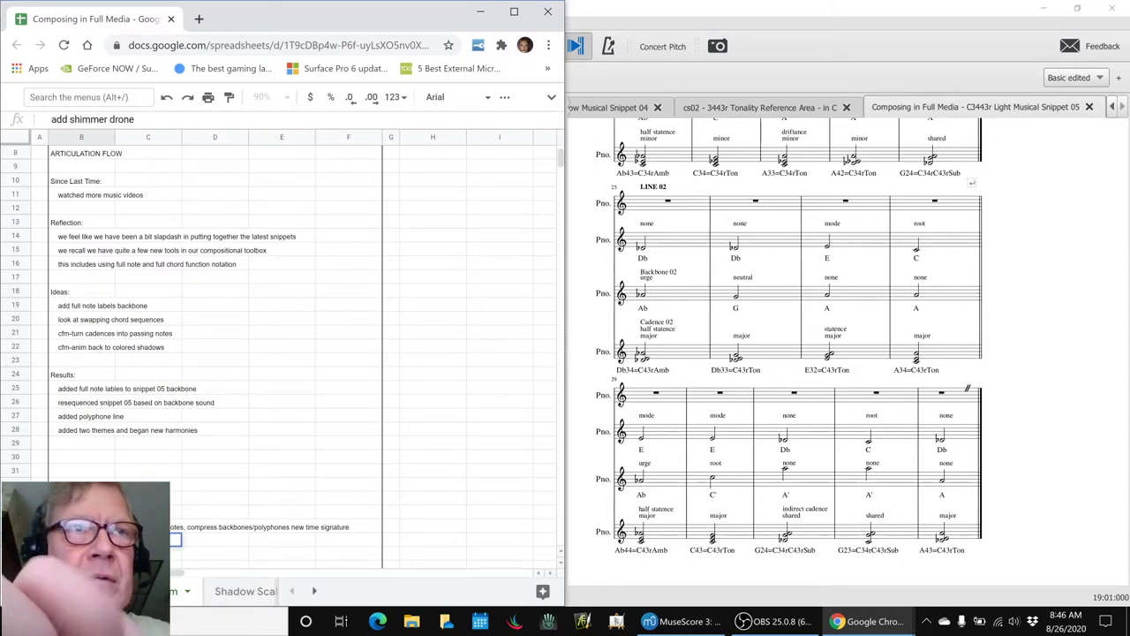
text( snippet 05)
key(Return)
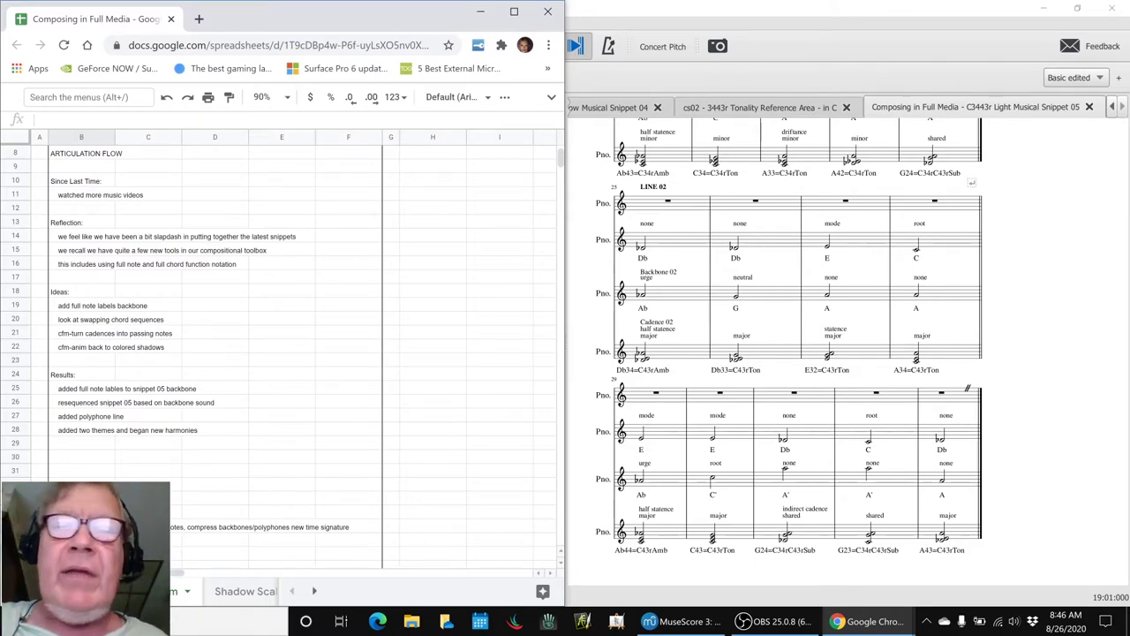
key(Up)
key(Down)
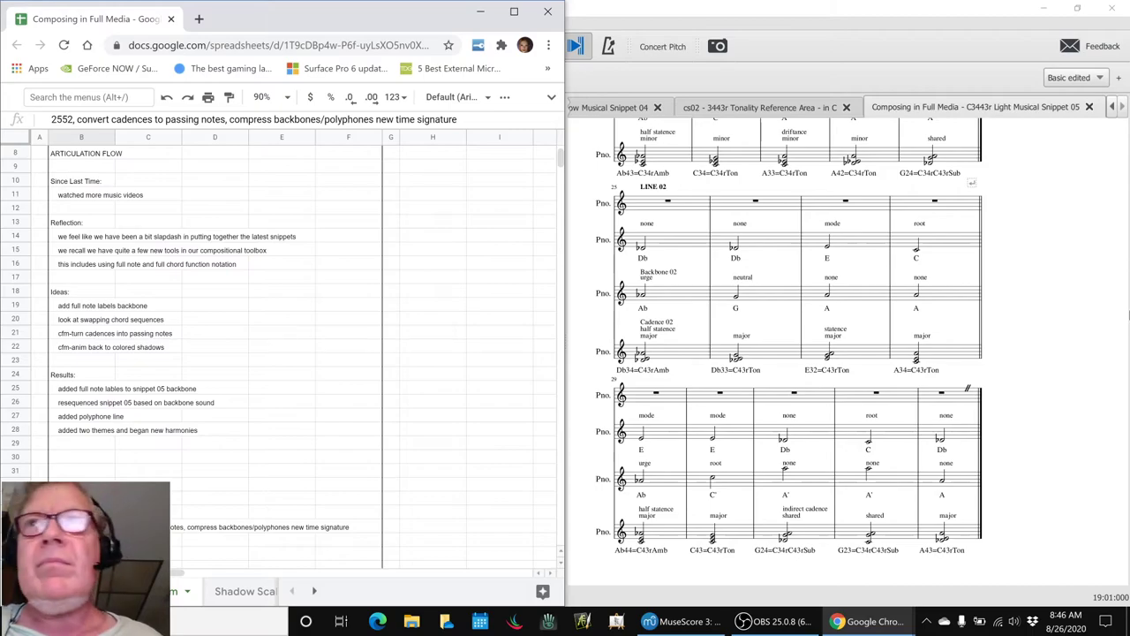
click(1121, 305)
Step: Clear the selection and play Light Musical Snippet 05 from the top through its final cadence
scroll(1114, 302, up, 5)
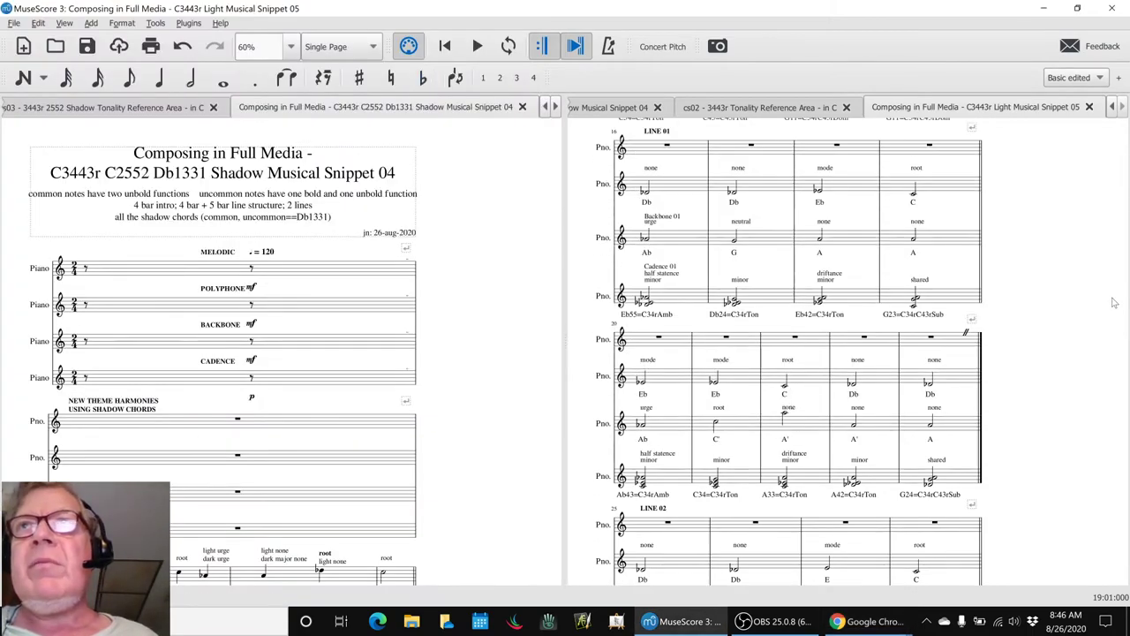
scroll(1114, 302, up, 10)
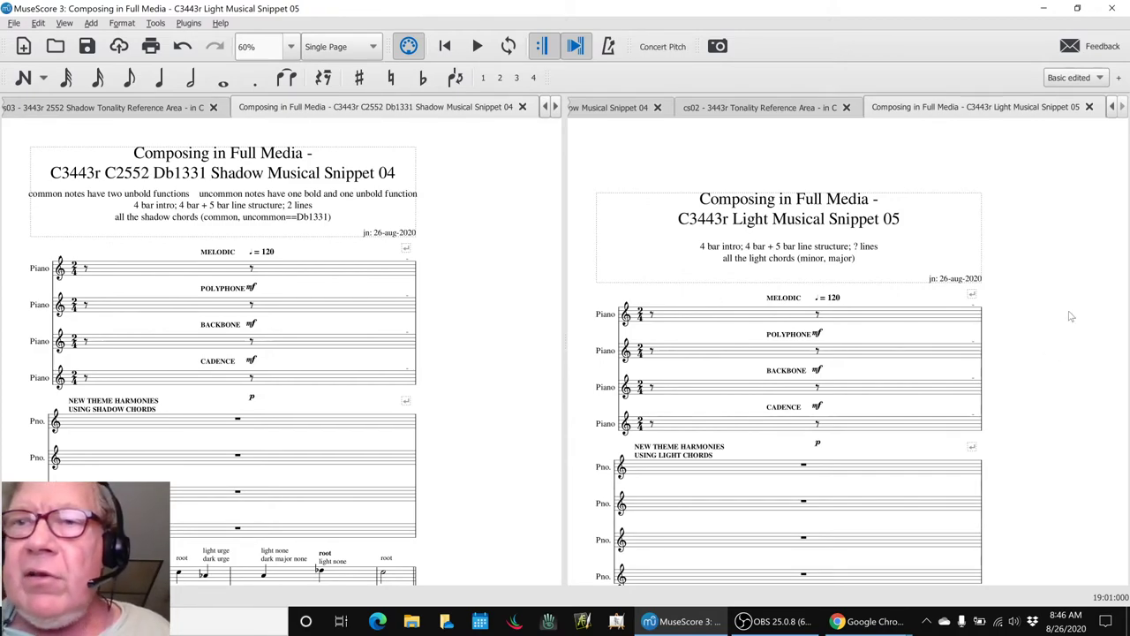
scroll(1071, 317, down, 1)
key(ctrl+Home)
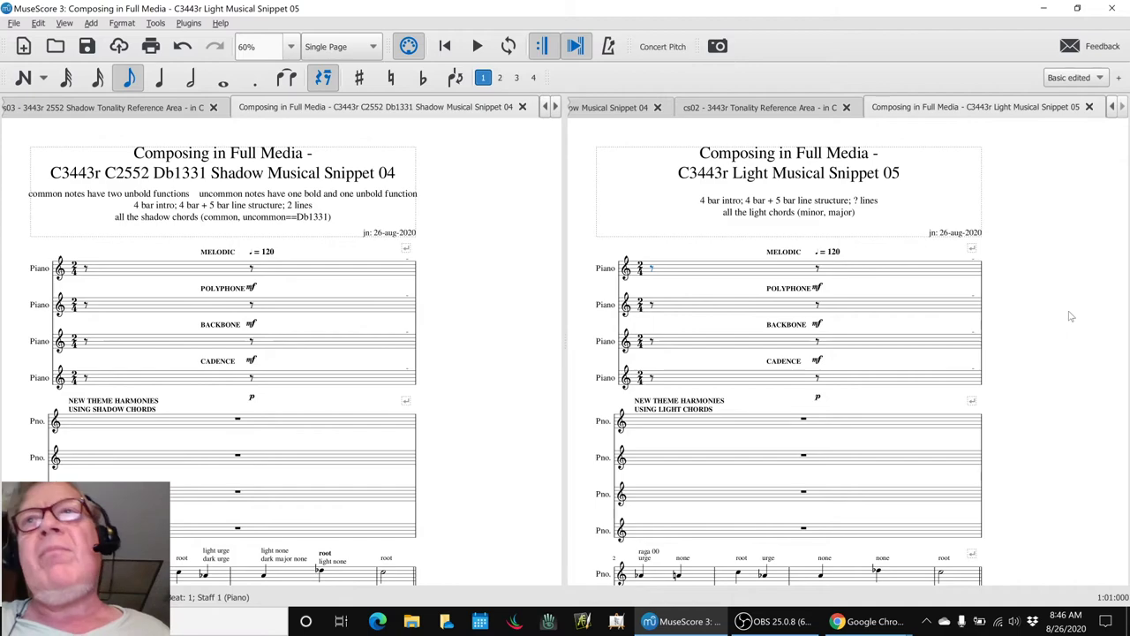
key(Escape)
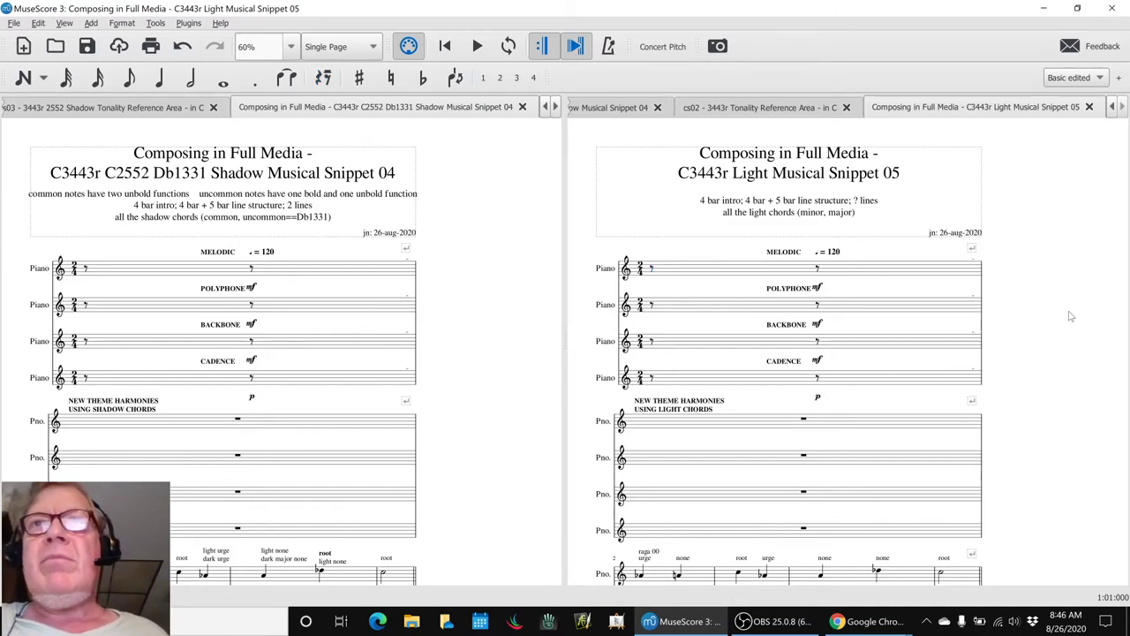
key(space)
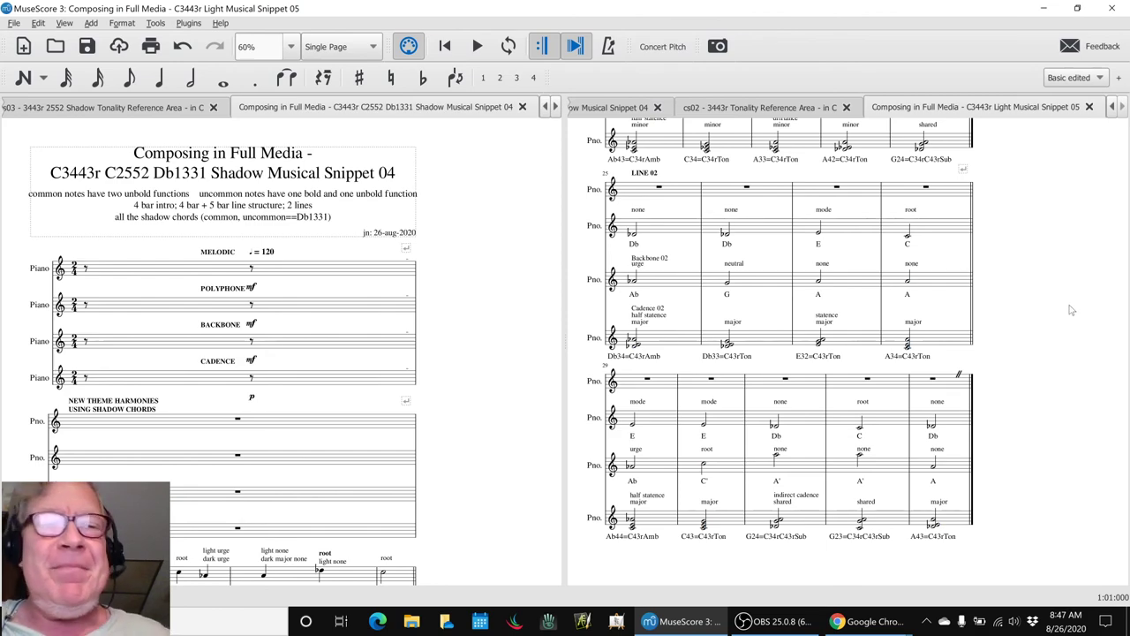
key(alt+Tab)
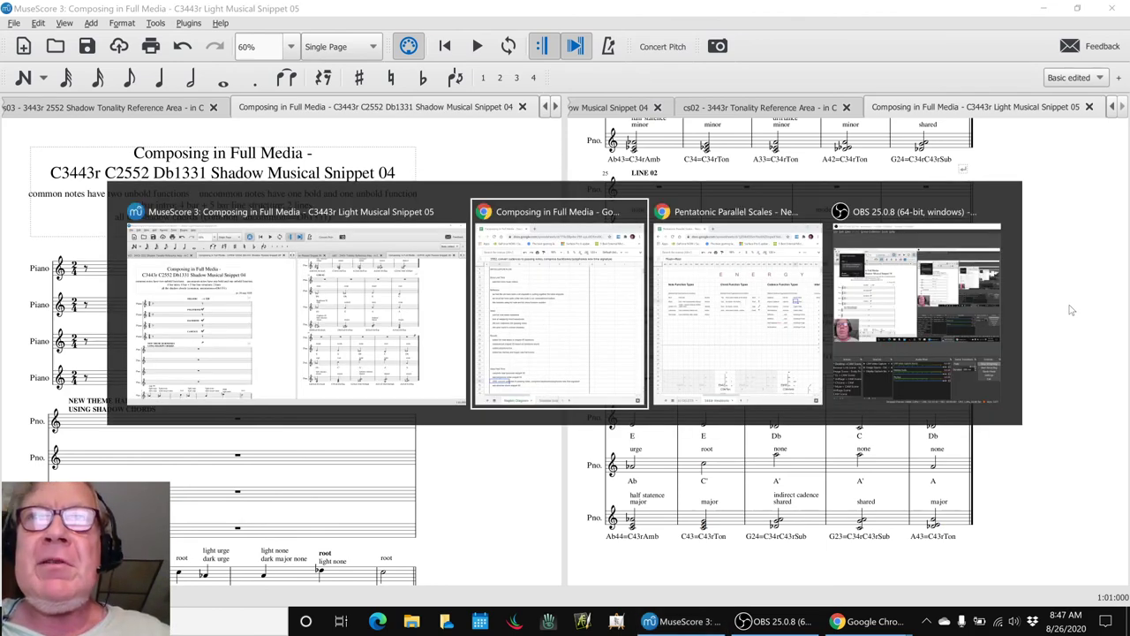
Step: Bring the OBS Studio streaming window up beside the score
key(alt+Tab)
key(alt+Tab)
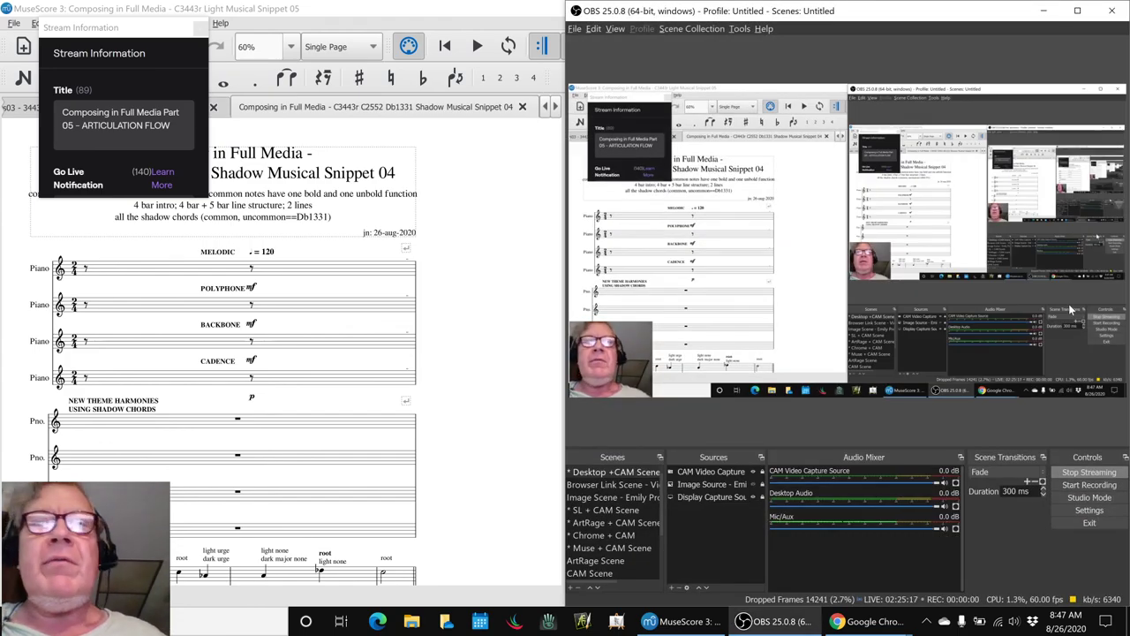